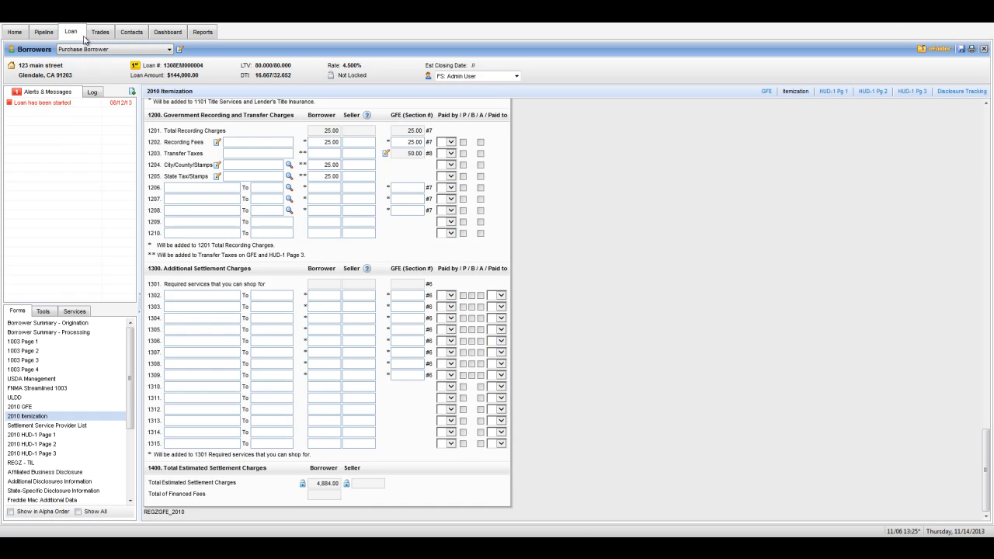
# - Open the loan's 2010 Itemization form, review its print selection and the Itemization of Amount Financed printout, and close both
pyautogui.click(29, 419)
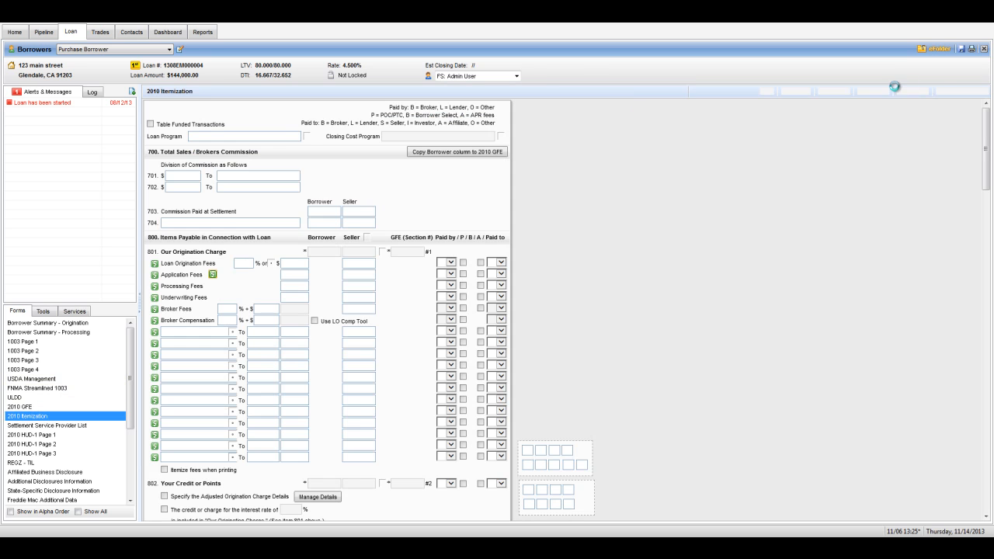
pyautogui.click(972, 49)
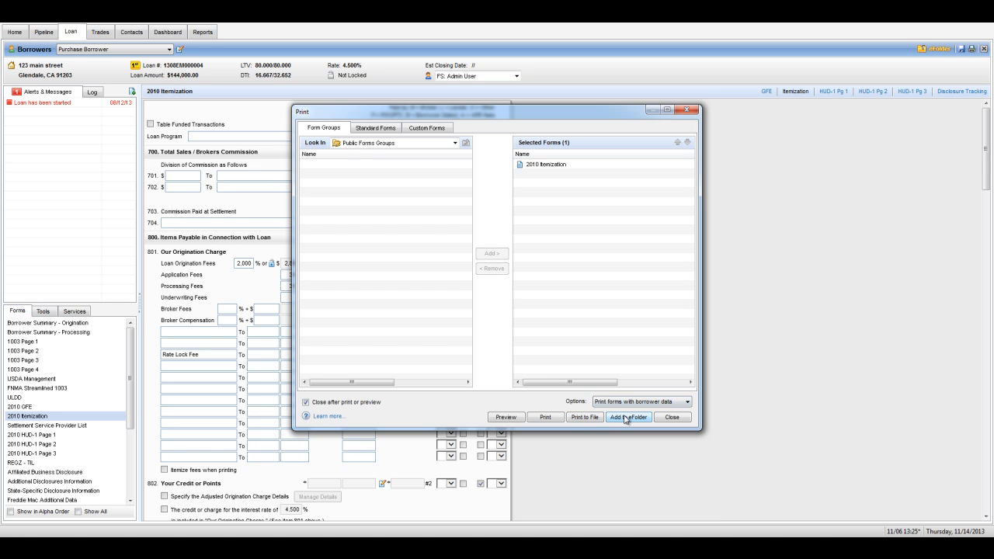
pyautogui.click(672, 418)
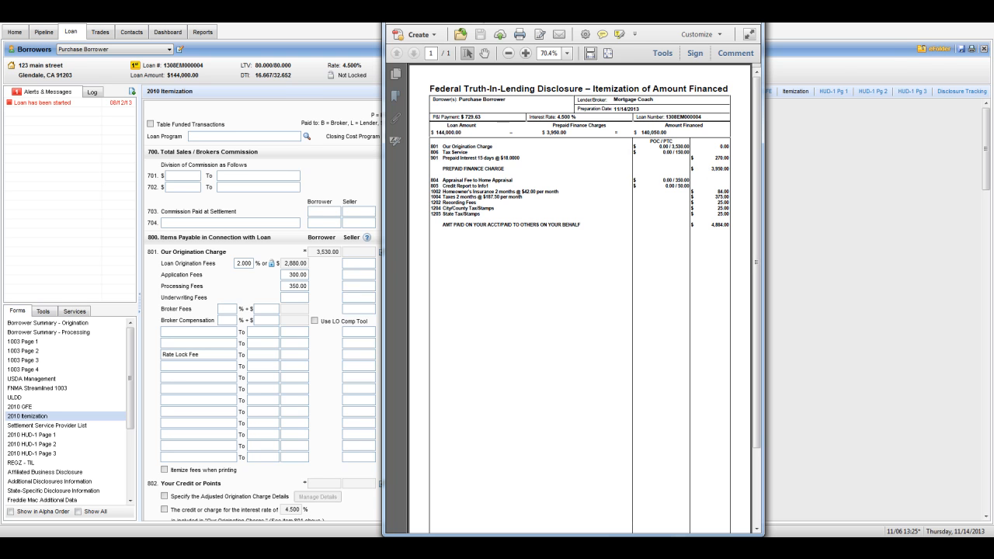
pyautogui.hotkey('alt', 'F4')
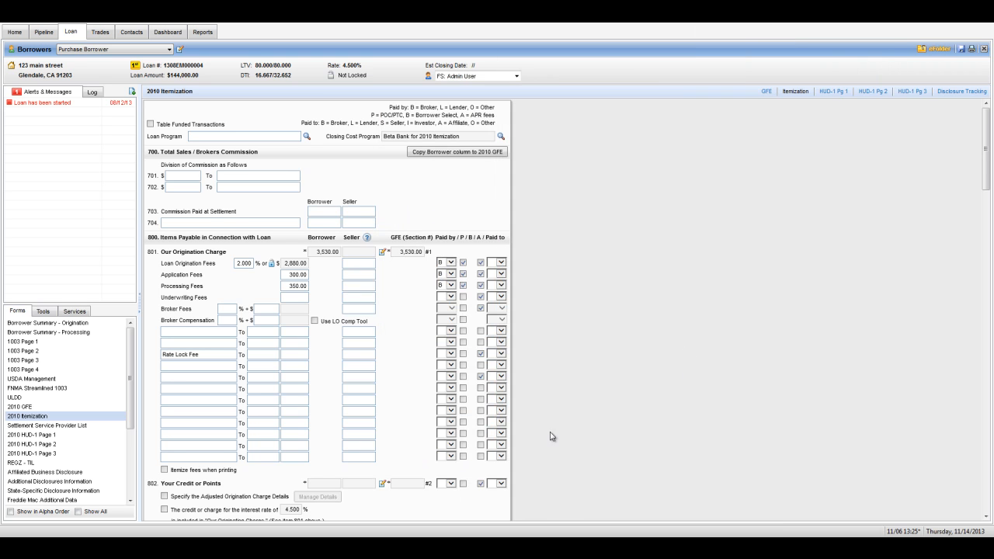
# - Switch to Adobe Acrobat and bring up the sample Good Faith Estimate PDF
pyautogui.moveTo(495, 547)
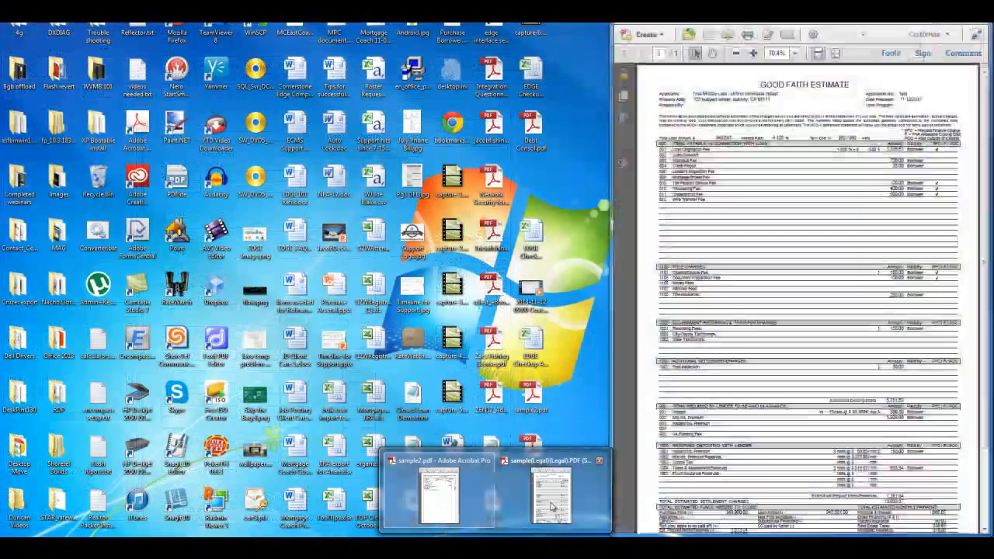
pyautogui.click(551, 506)
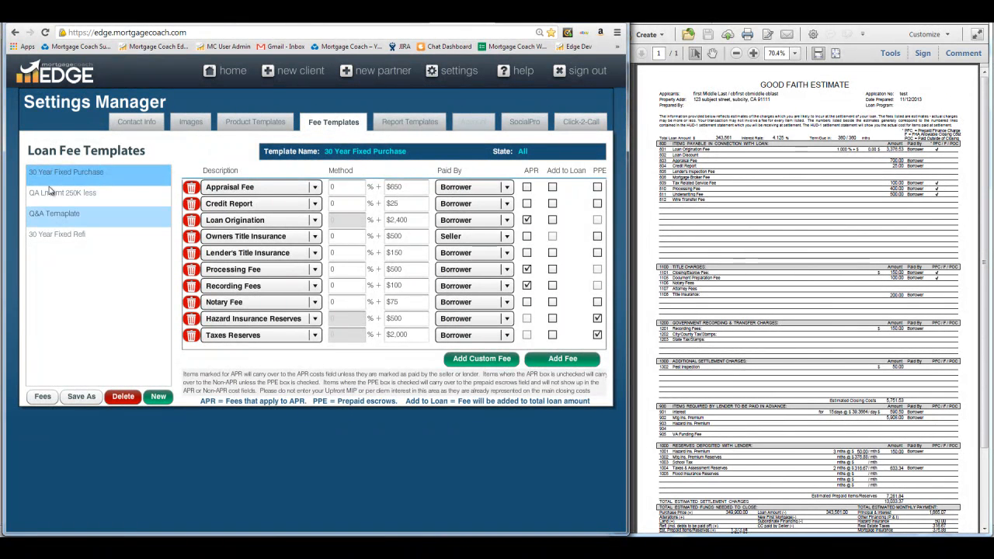
# - Create a new loan fee template named FHA Purchase
pyautogui.click(159, 397)
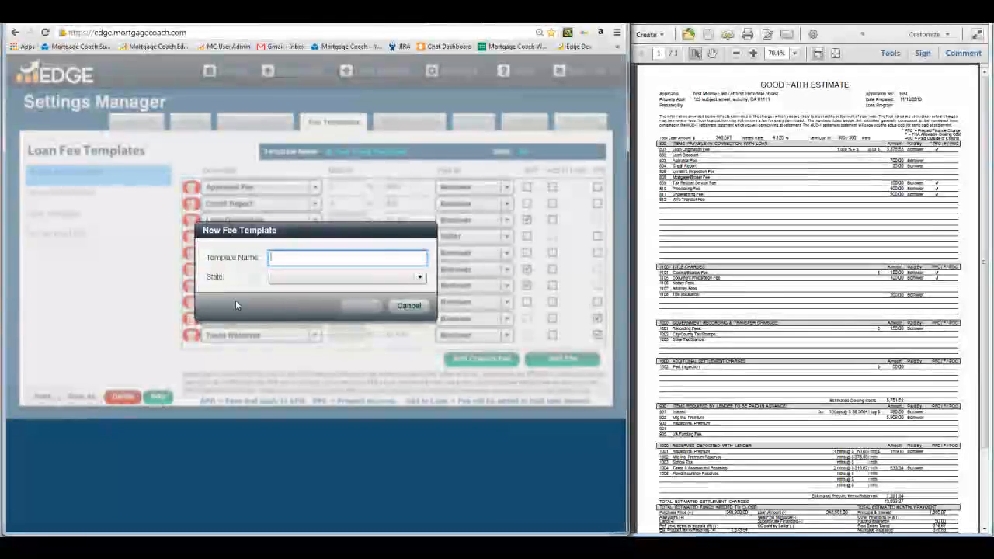
pyautogui.write('FHA')
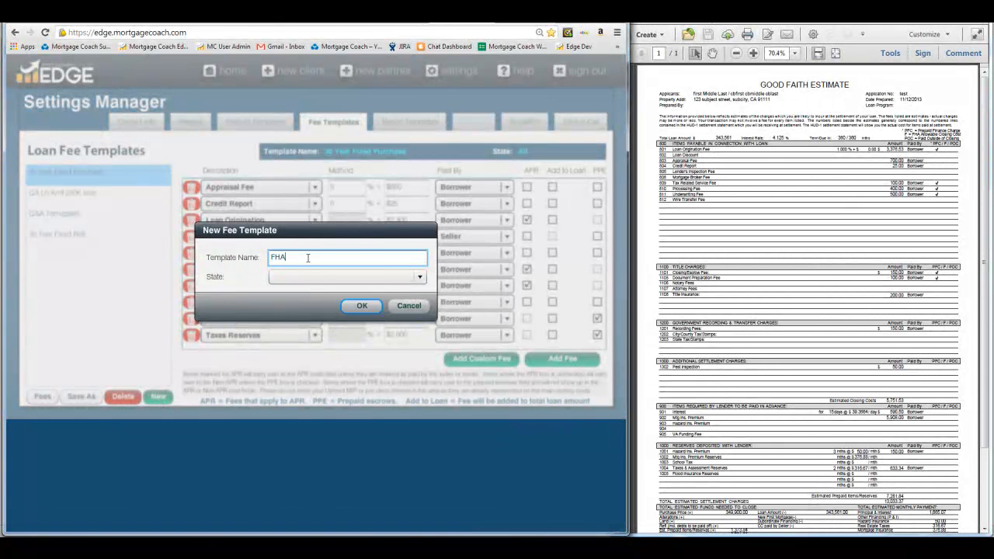
pyautogui.write(' Purchase')
pyautogui.click(362, 306)
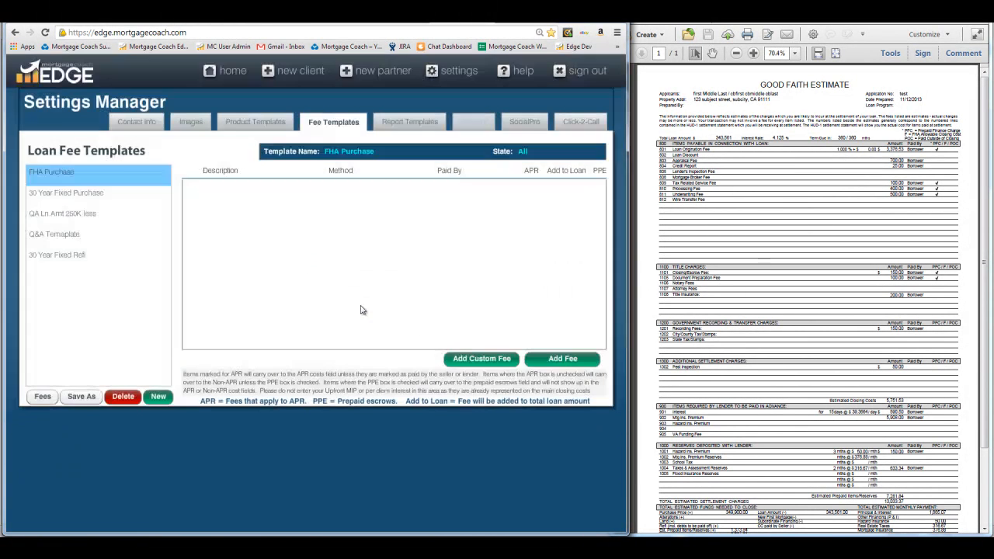
pyautogui.click(559, 362)
pyautogui.click(560, 362)
pyautogui.click(559, 362)
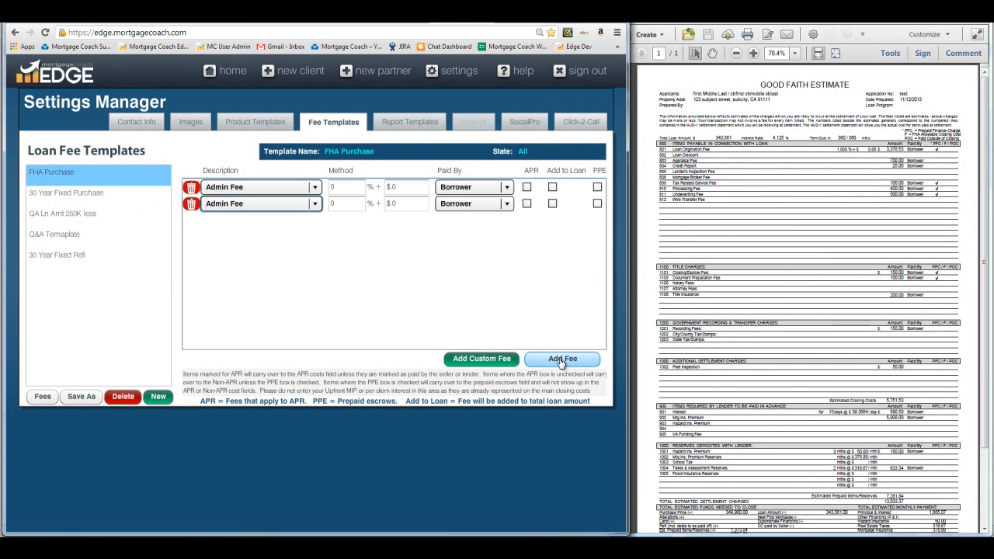
pyautogui.click(559, 362)
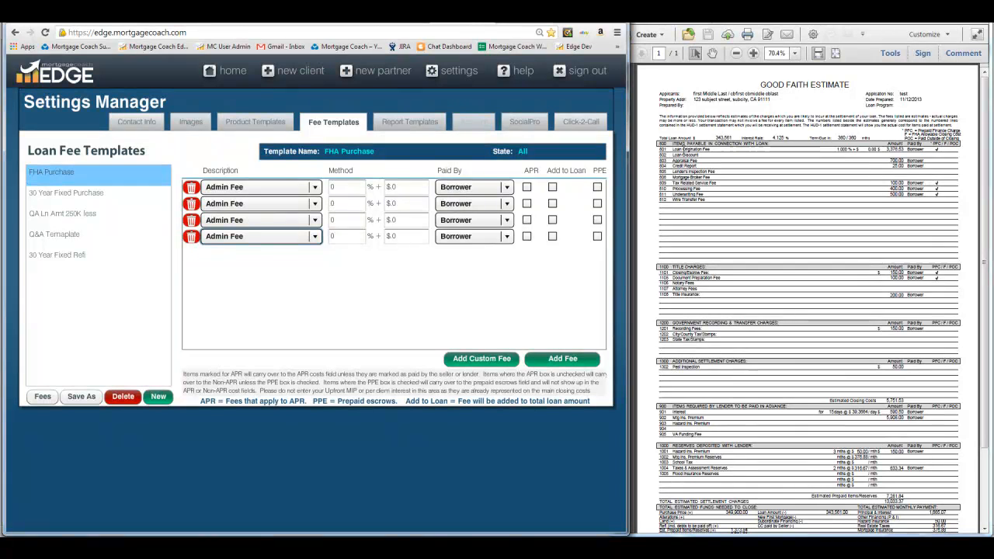
pyautogui.moveTo(673, 144); pyautogui.dragTo(707, 149)
pyautogui.click(685, 148)
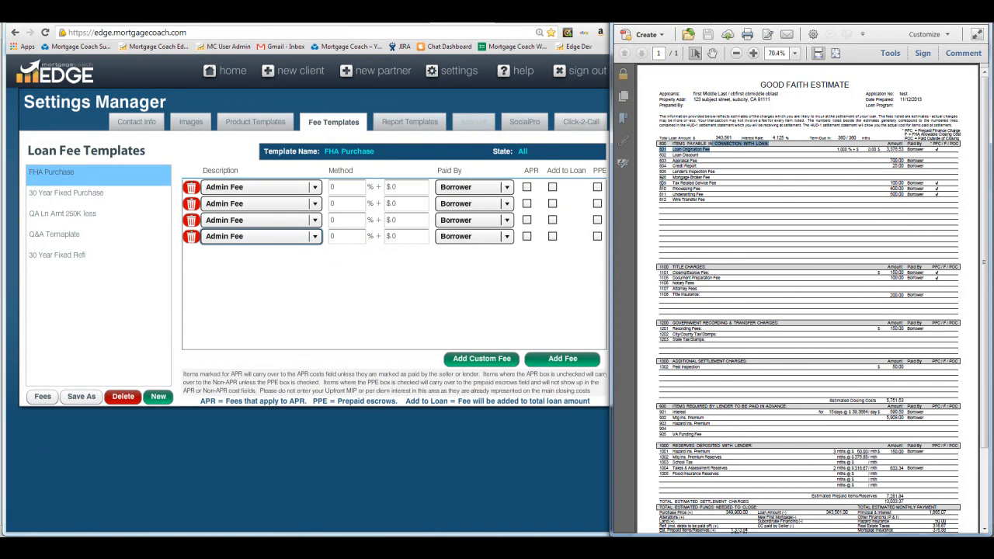
pyautogui.moveTo(837, 149); pyautogui.dragTo(859, 155)
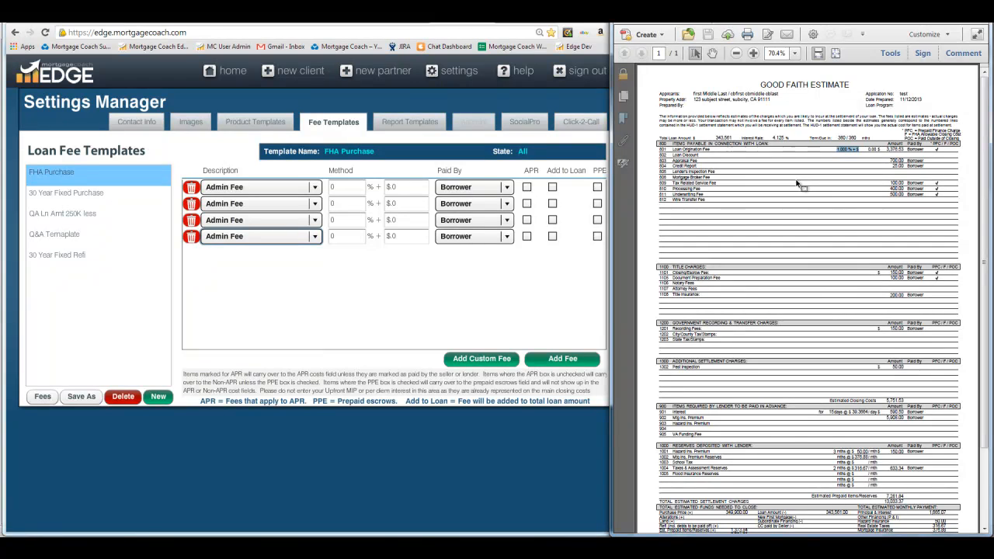
pyautogui.click(340, 186)
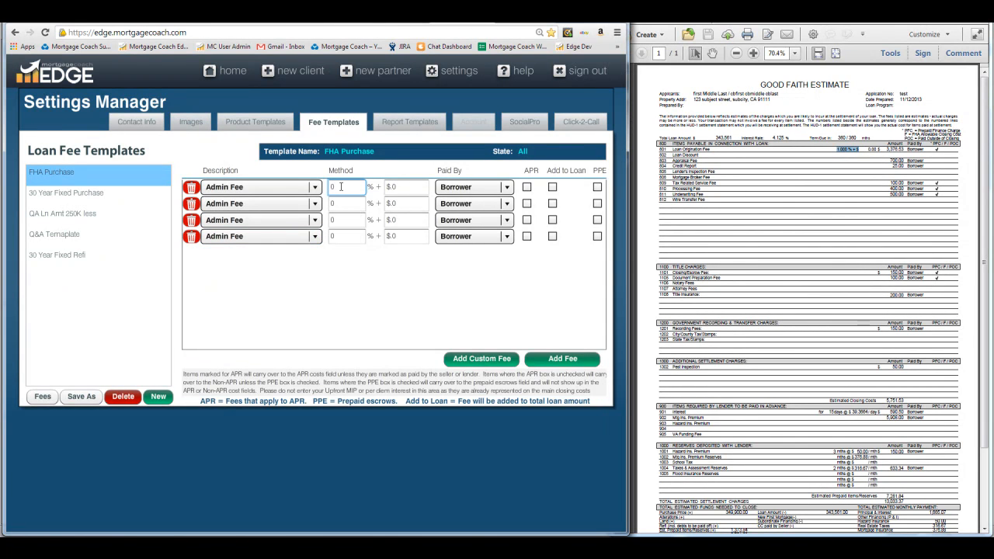
pyautogui.click(314, 188)
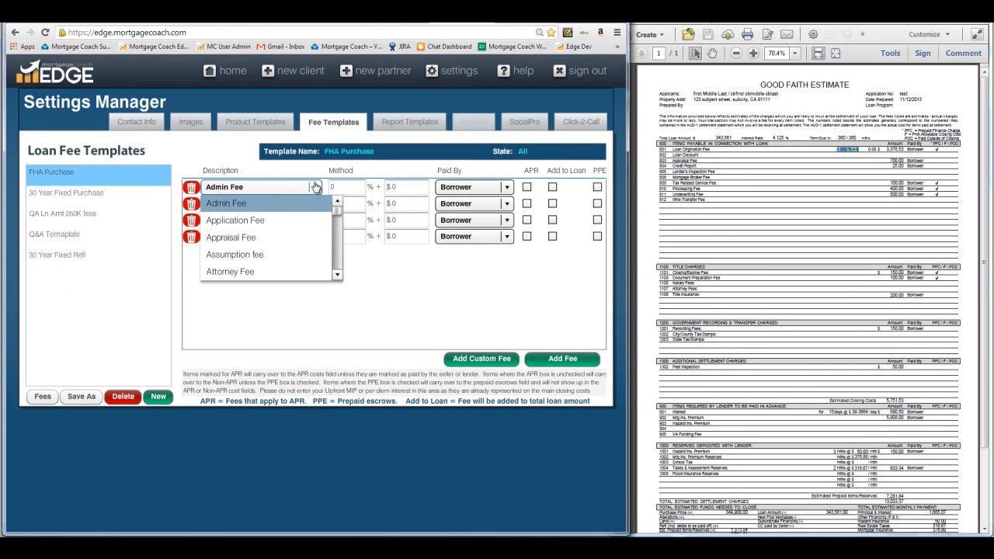
pyautogui.press('l')
pyautogui.click(281, 220)
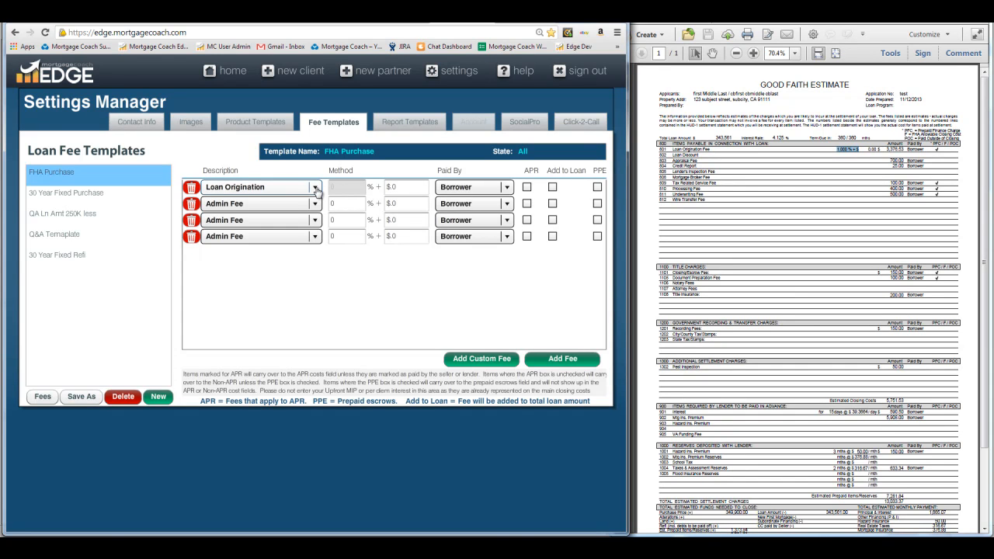
pyautogui.click(190, 189)
pyautogui.click(190, 189)
pyautogui.click(190, 189)
pyautogui.click(190, 190)
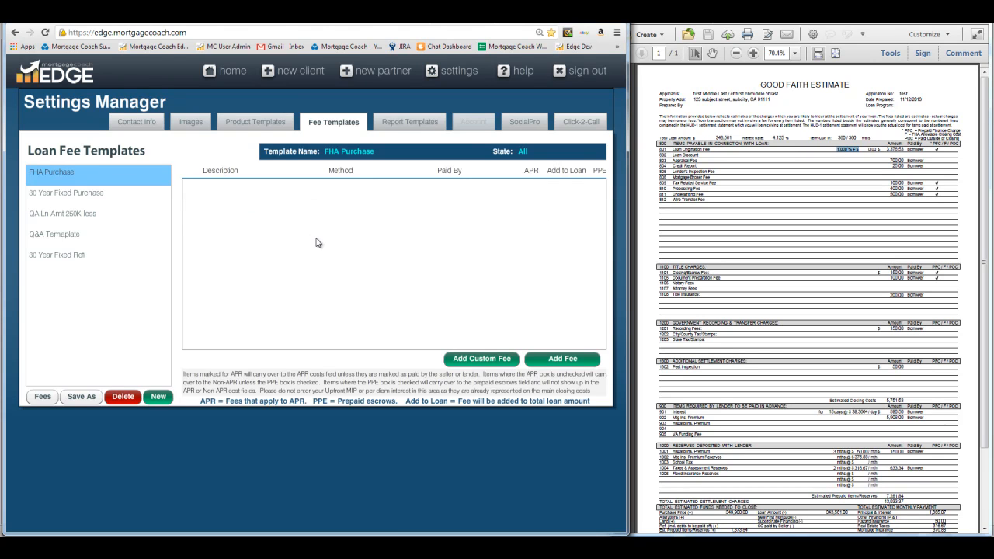
# - Add a custom fee named Loan Origination, calculated on the loan amount with Default APR enabled, and set it to 1%
pyautogui.click(478, 360)
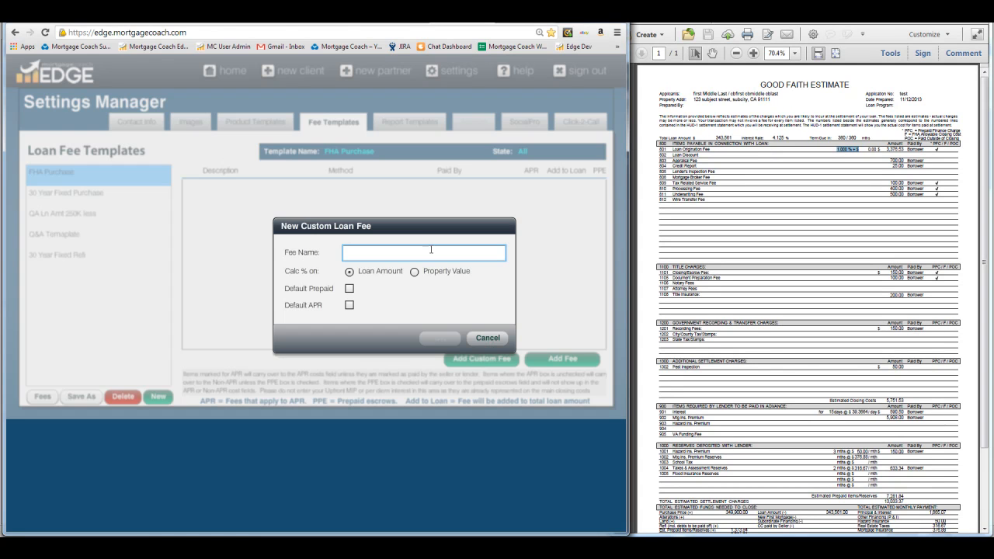
pyautogui.write('Loan')
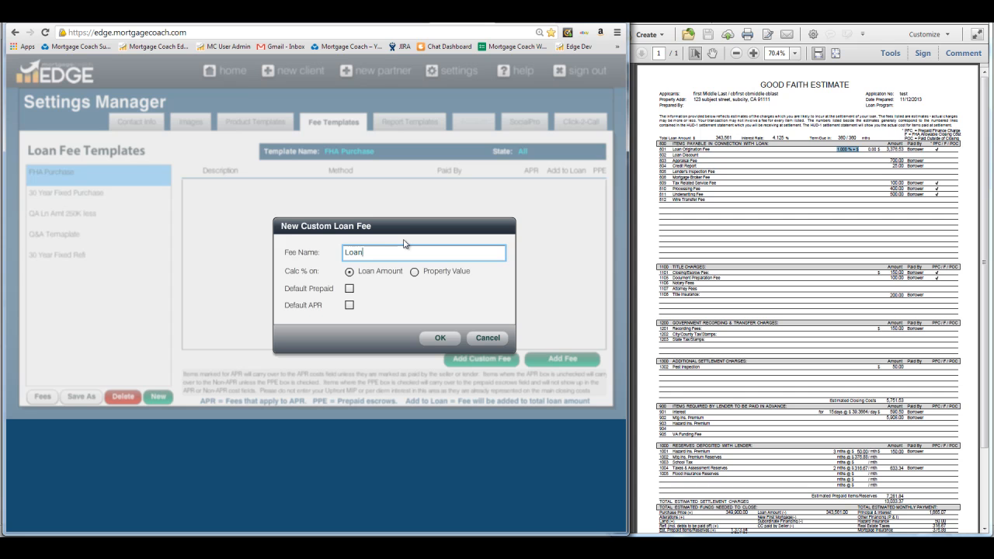
pyautogui.write(' Origination')
pyautogui.click(350, 305)
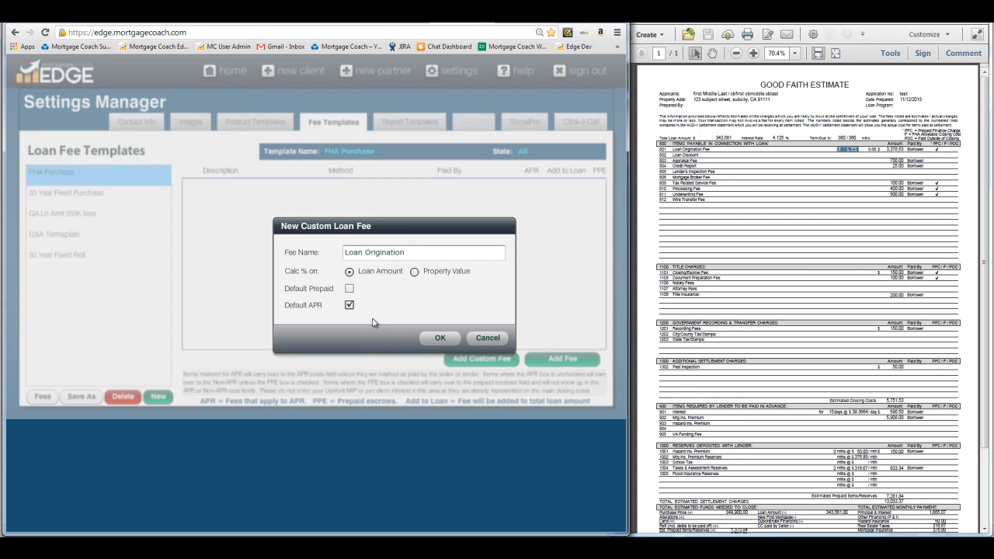
pyautogui.click(439, 338)
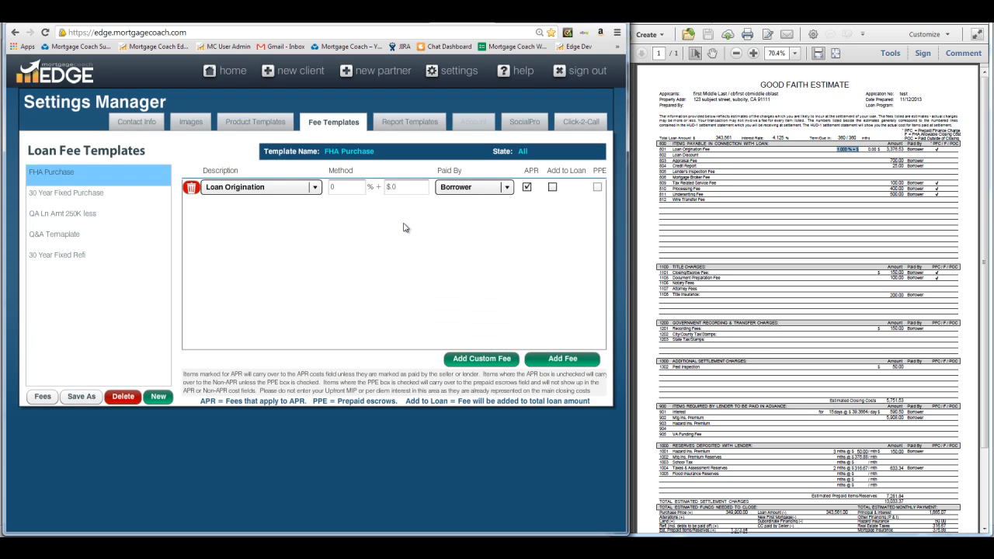
pyautogui.click(345, 188)
pyautogui.write('1')
pyautogui.press('Tab')
# - Add an Appraisal Fee of $700 to the FHA Purchase template, matching line 803 of the Good Faith Estimate
pyautogui.click(699, 162)
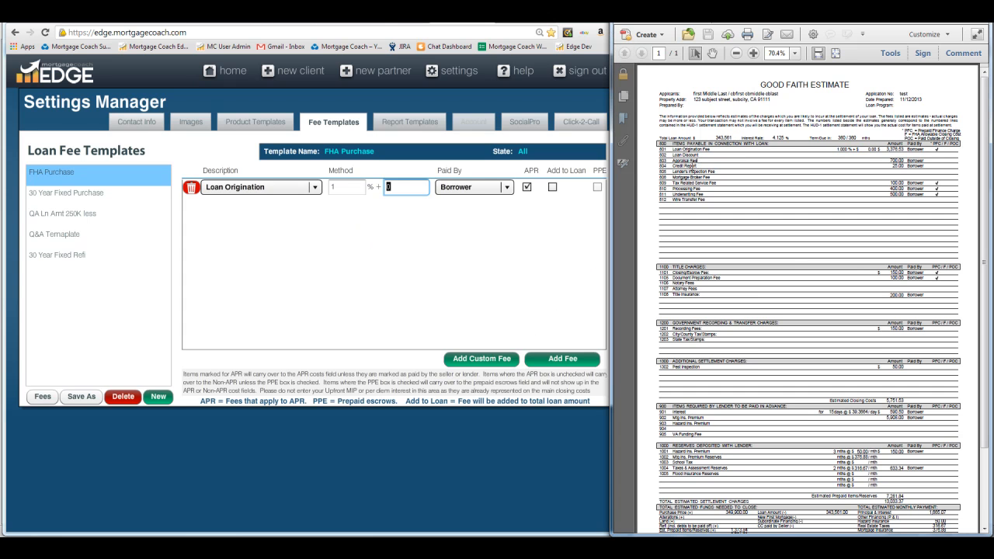
pyautogui.moveTo(698, 161); pyautogui.dragTo(673, 161)
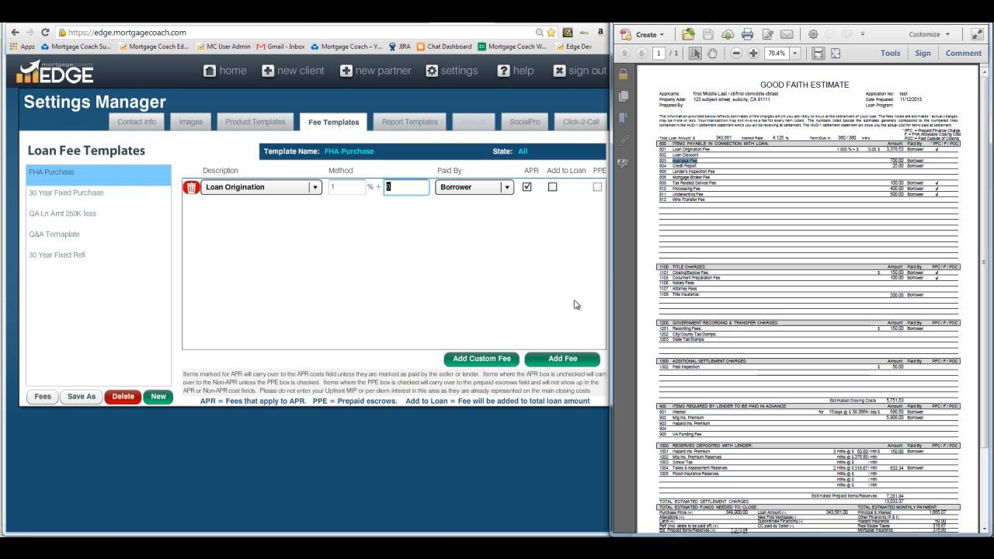
pyautogui.click(562, 359)
pyautogui.click(316, 204)
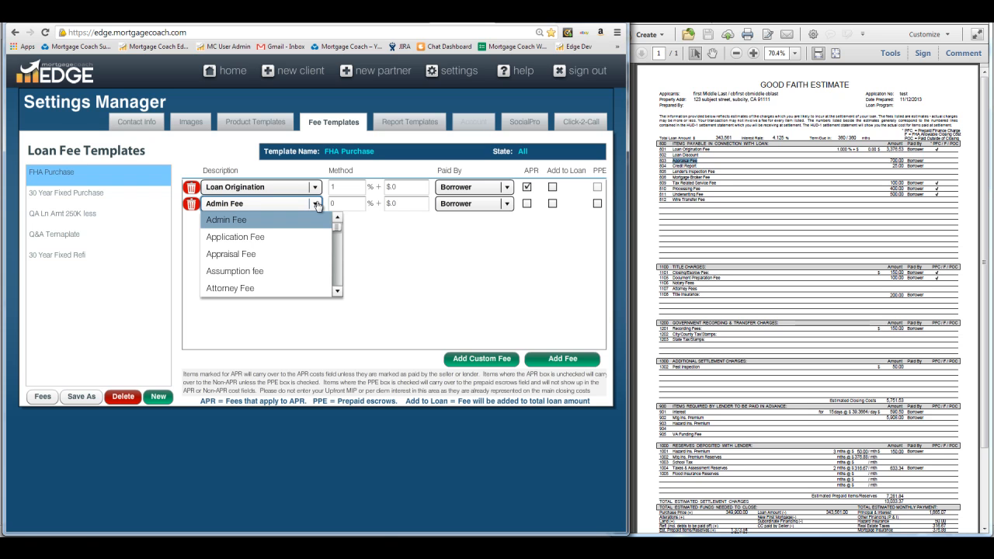
pyautogui.click(258, 254)
pyautogui.click(400, 204)
pyautogui.doubleClick(387, 203)
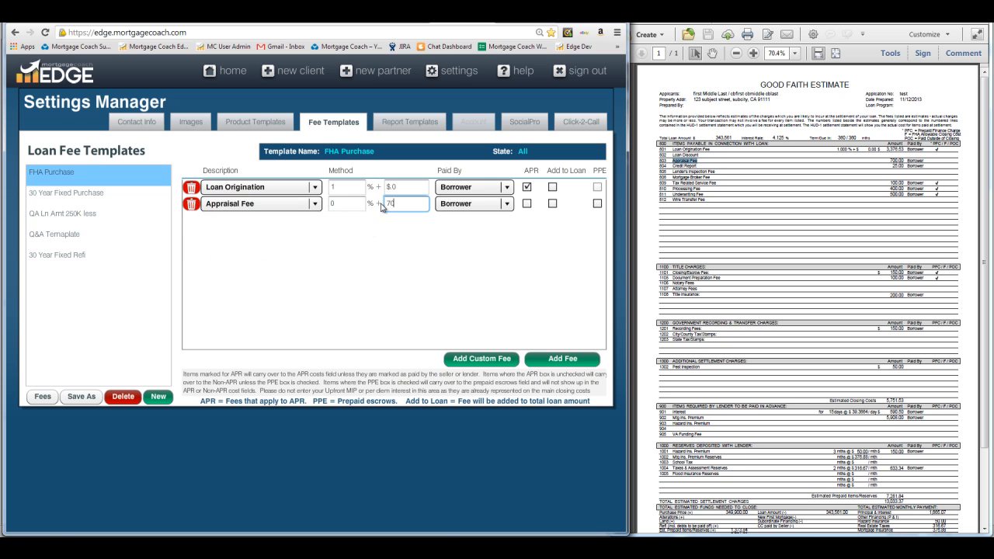
pyautogui.press('Tab')
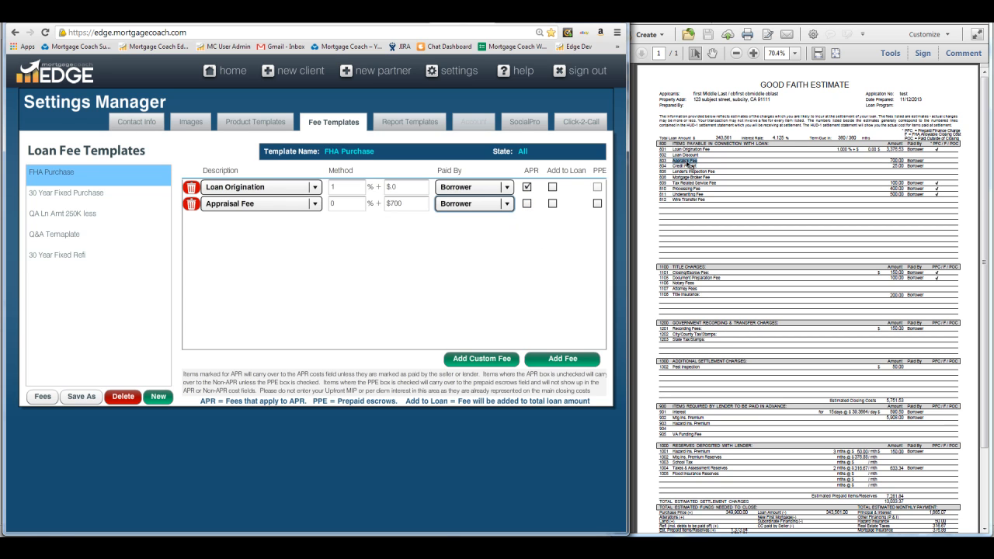
# - Add a Credit Report fee of $25 to the FHA Purchase template
pyautogui.click(573, 361)
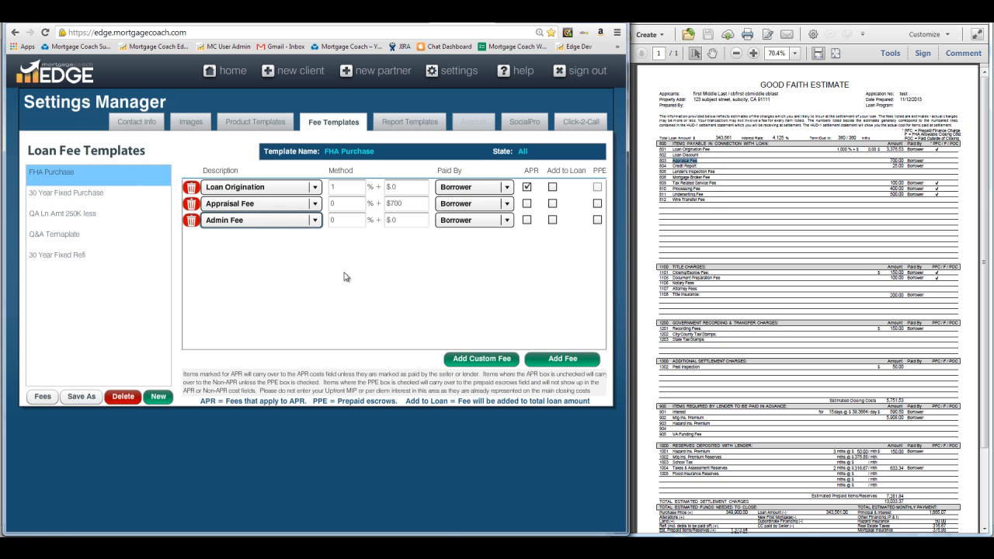
pyautogui.click(315, 221)
pyautogui.press('c')
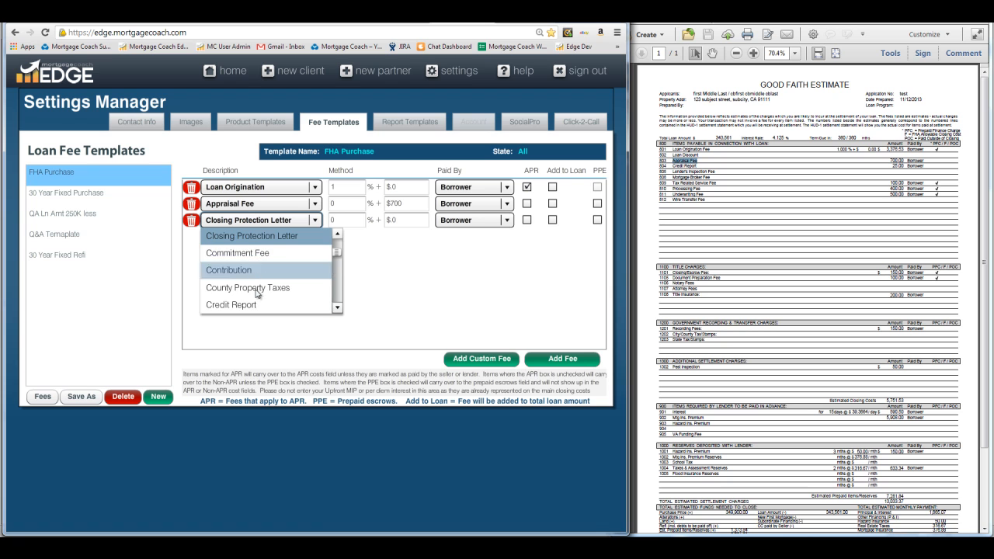
pyautogui.click(255, 306)
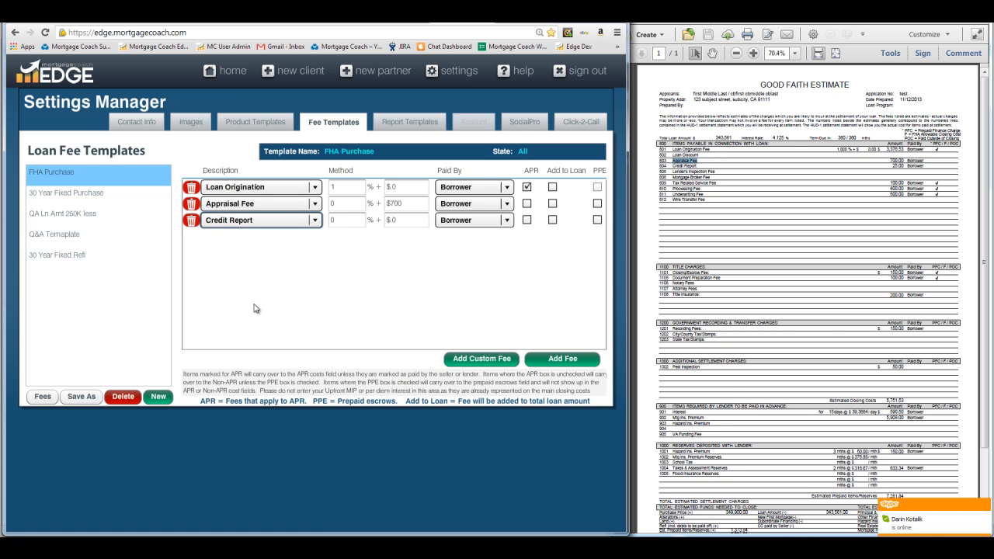
pyautogui.click(986, 508)
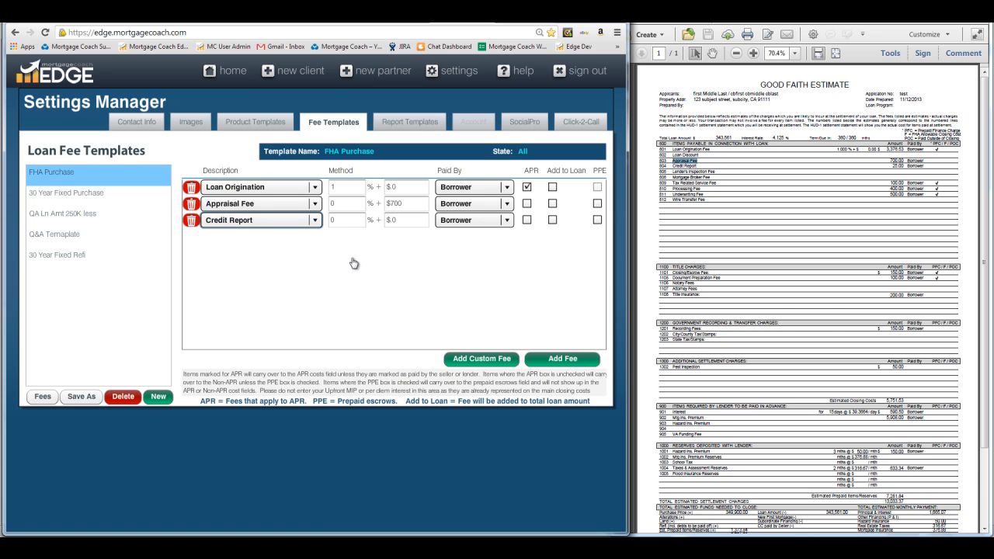
pyautogui.click(399, 220)
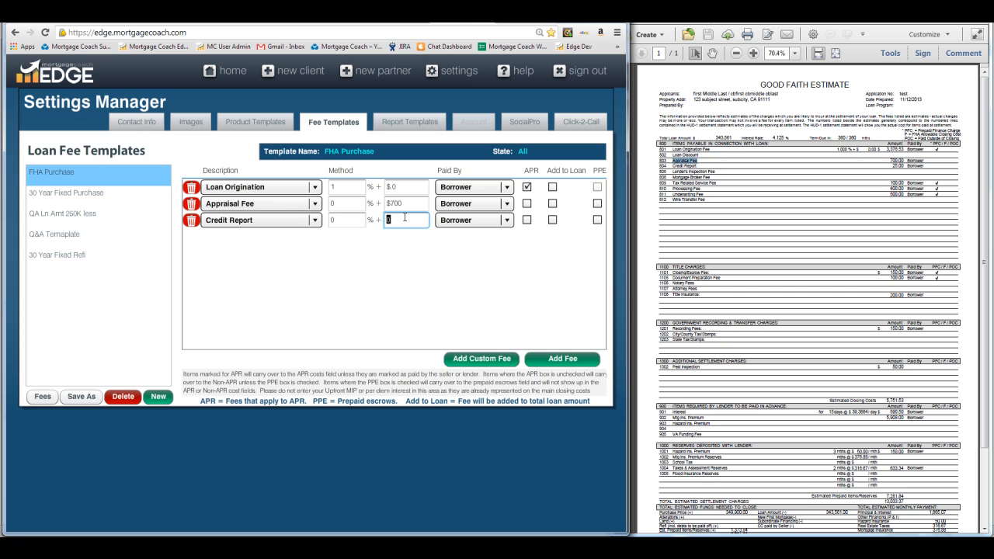
pyautogui.write('25')
pyautogui.press('Tab')
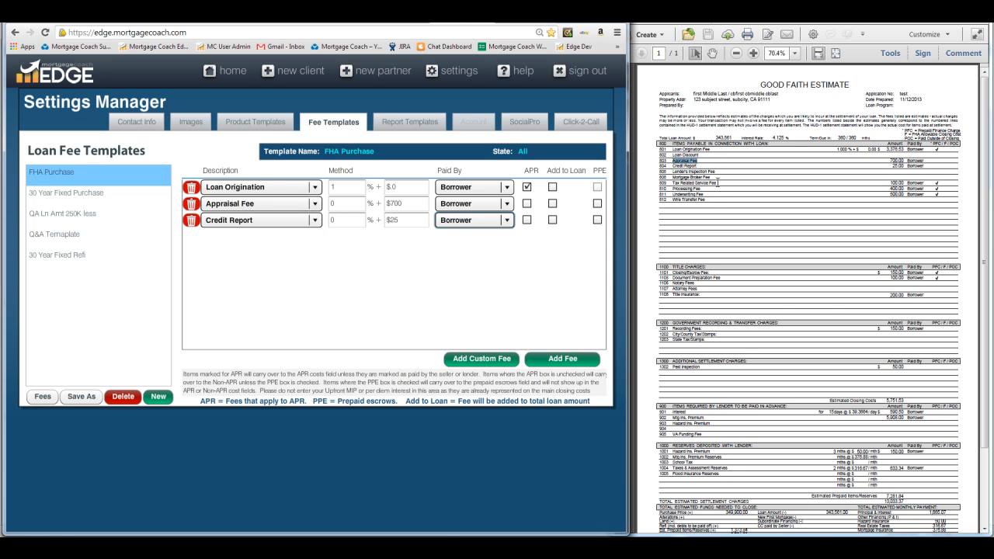
# - Add a Tax Service Fee of $100 to the FHA Purchase template and mark it as an APR fee
pyautogui.click(561, 361)
pyautogui.click(316, 237)
pyautogui.press('t')
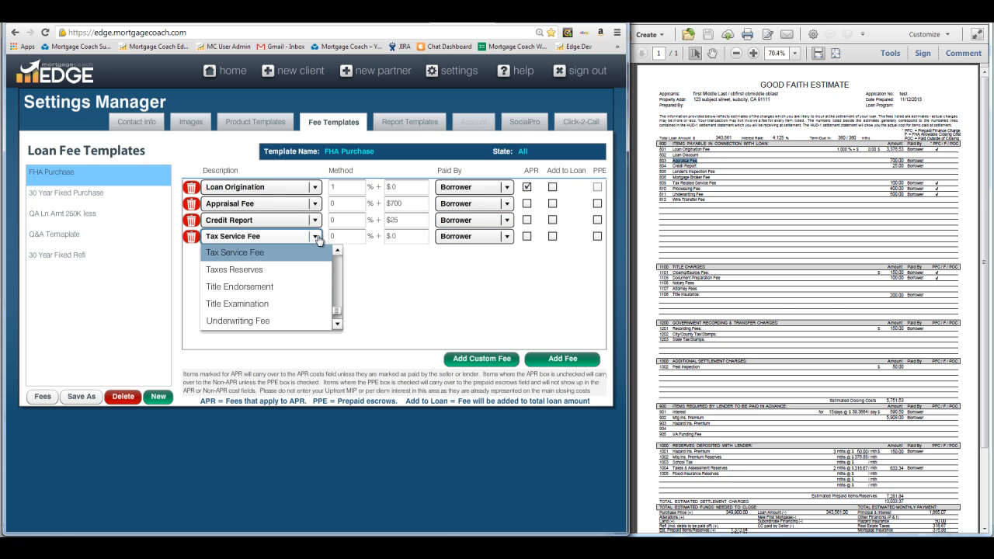
pyautogui.click(245, 256)
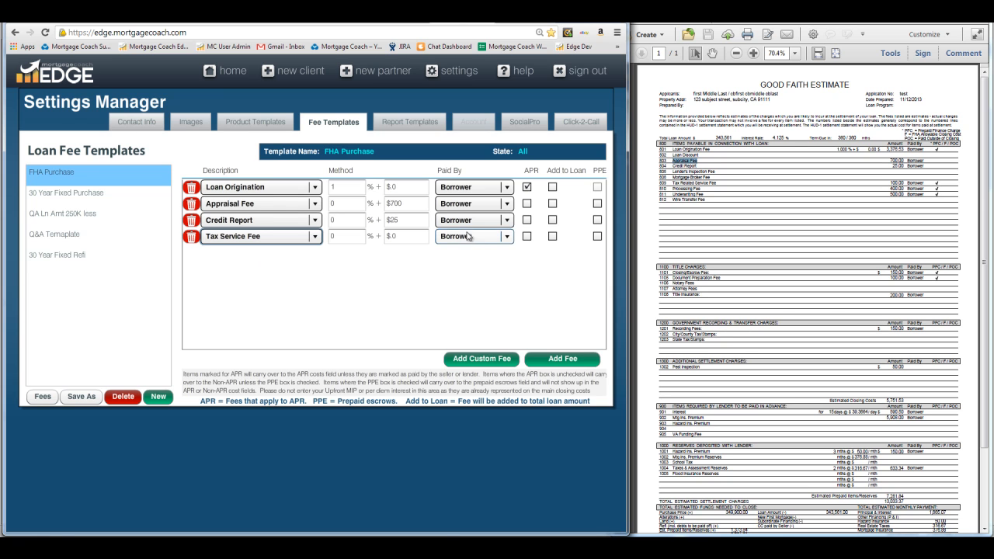
pyautogui.click(403, 237)
pyautogui.write('100')
pyautogui.press('Tab')
pyautogui.click(527, 236)
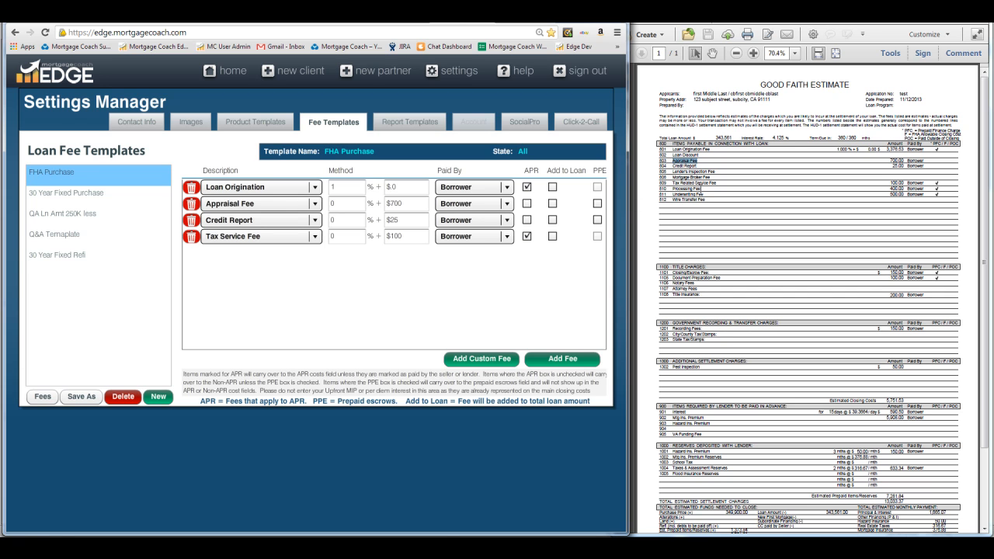
# - Add two more fees to the FHA Purchase template: a Processing Fee and an Underwriting Fee
pyautogui.moveTo(700, 188)
pyautogui.mouseDown()
pyautogui.moveTo(679, 194)
pyautogui.moveTo(693, 200)
pyautogui.mouseUp()
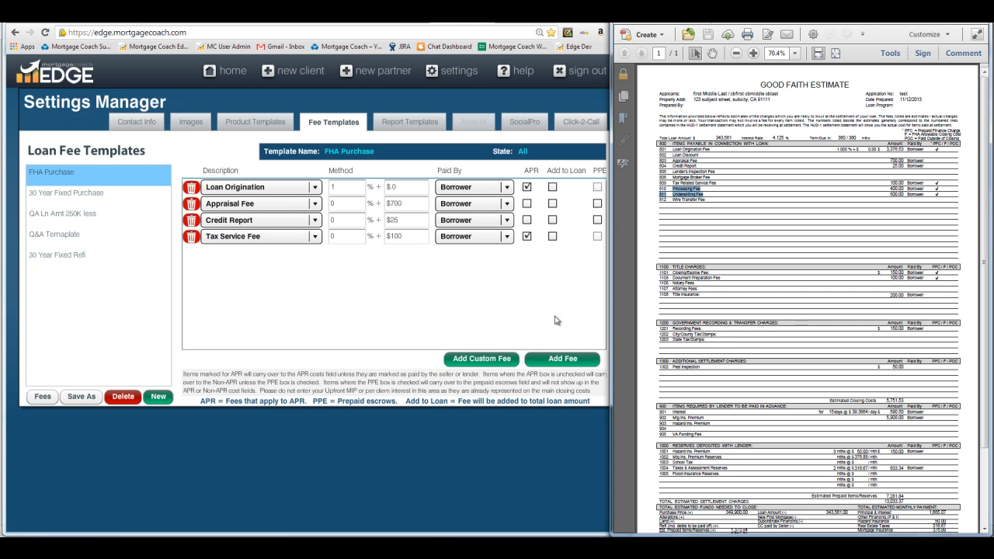
pyautogui.click(558, 361)
pyautogui.click(557, 360)
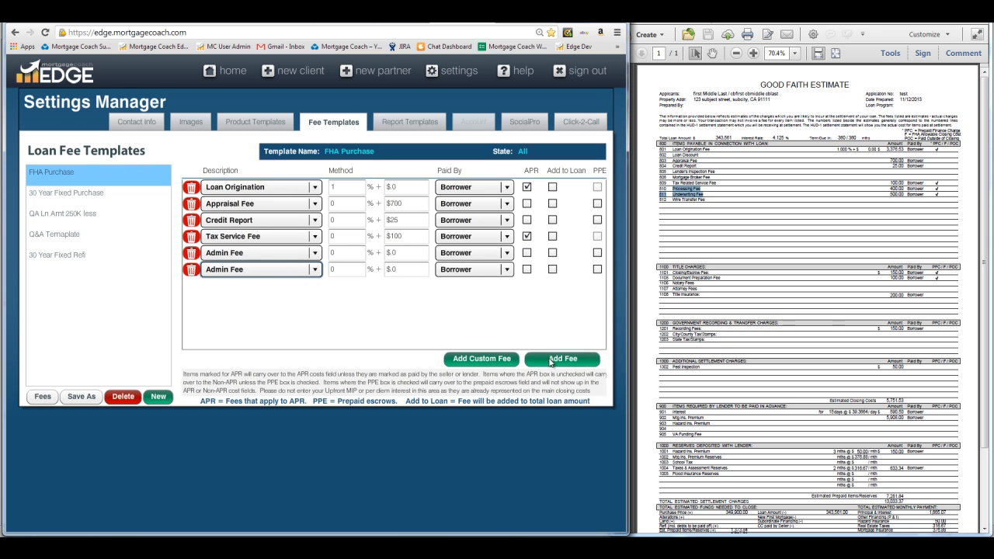
pyautogui.click(313, 254)
pyautogui.press('p')
pyautogui.click(250, 288)
pyautogui.click(315, 270)
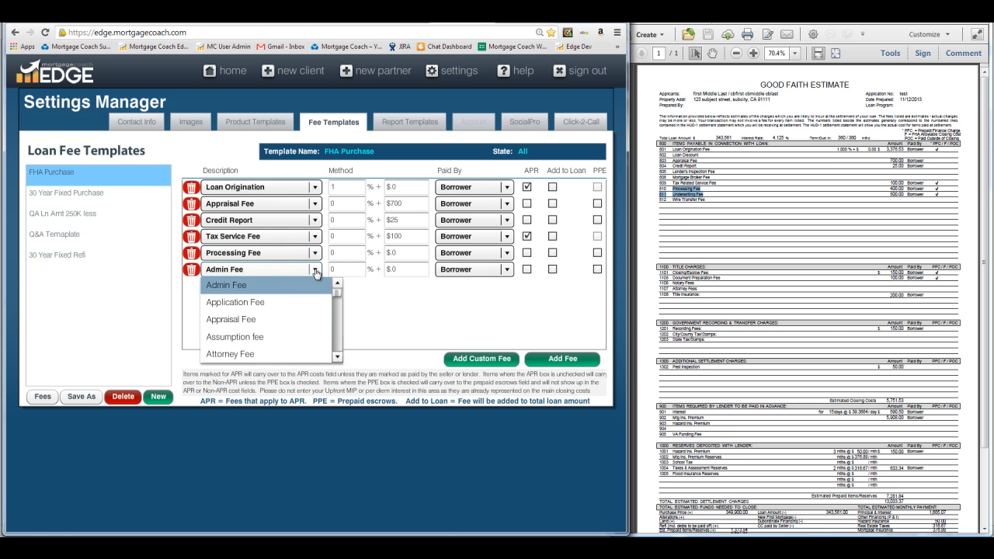
pyautogui.press('u')
pyautogui.click(269, 319)
# - Set the Processing Fee to $400 and the Underwriting Fee to $500
pyautogui.click(400, 253)
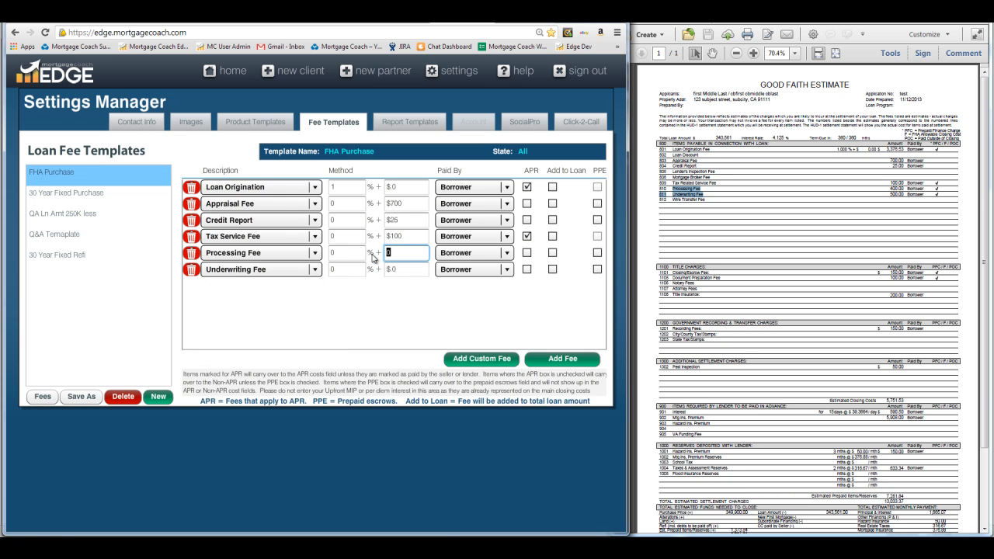
pyautogui.click(401, 270)
pyautogui.write('5')
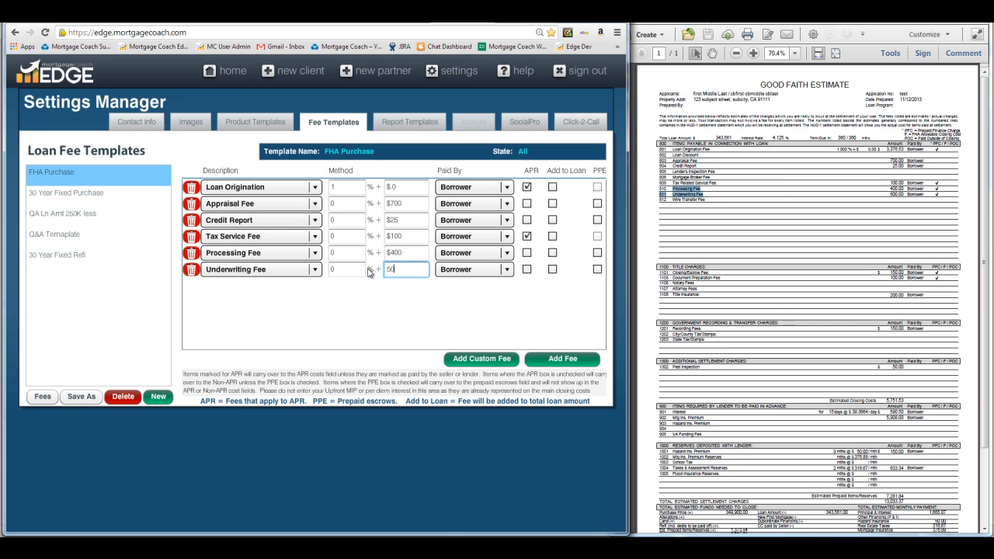
pyautogui.press('Tab')
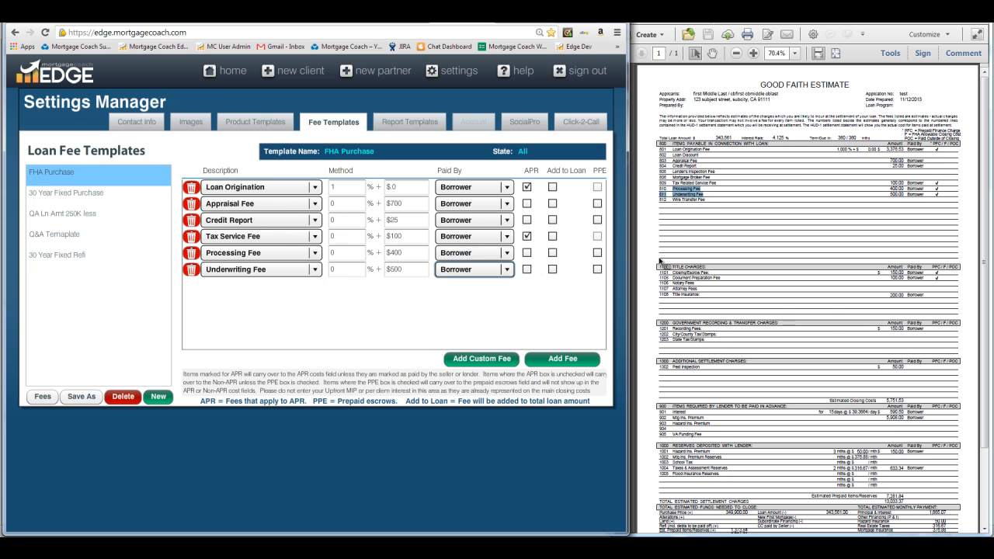
pyautogui.click(900, 201)
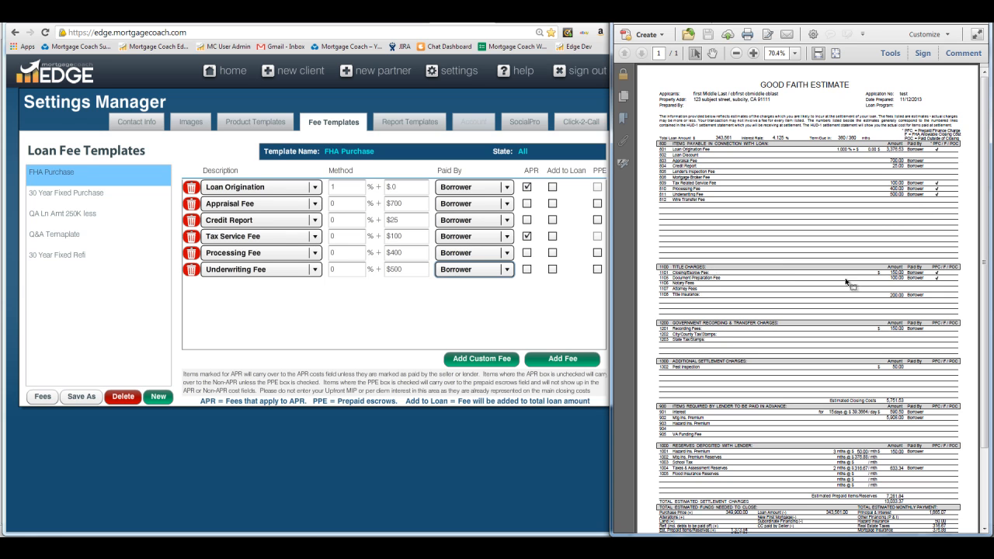
pyautogui.moveTo(893, 268); pyautogui.dragTo(886, 272)
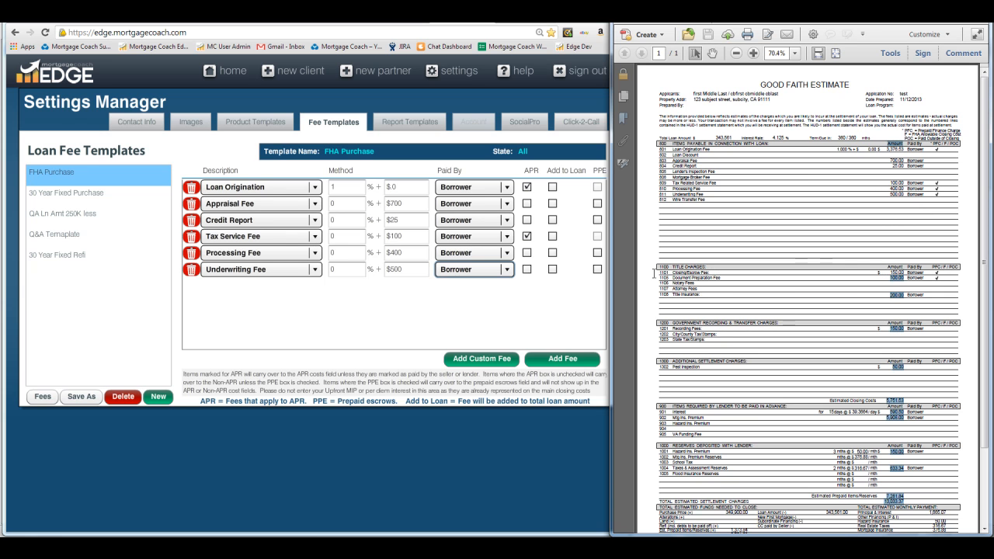
pyautogui.click(713, 273)
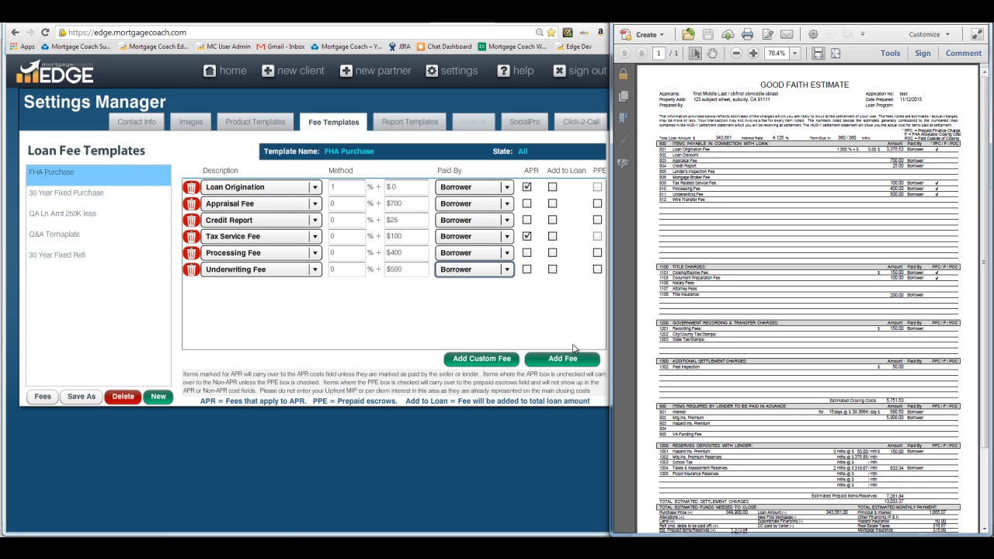
pyautogui.click(572, 360)
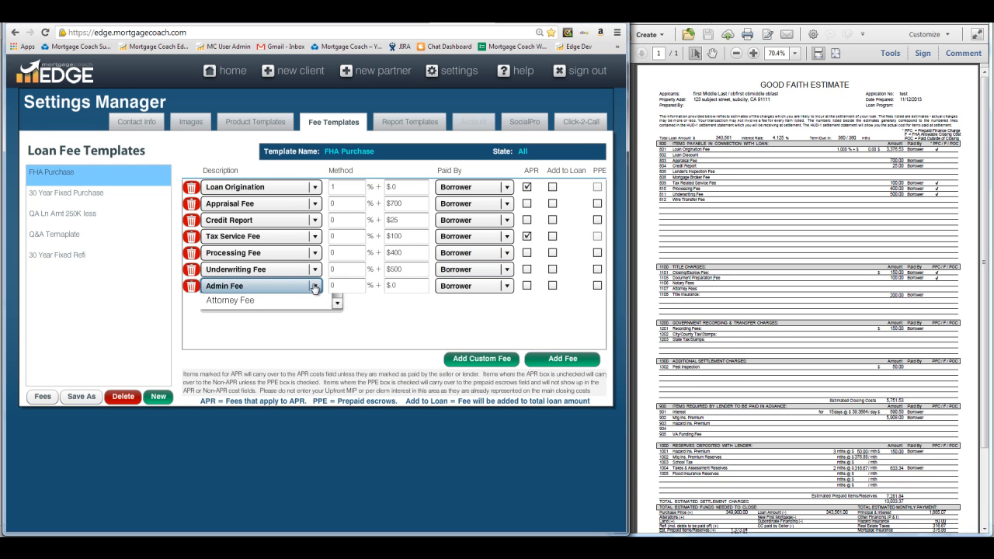
pyautogui.click(315, 286)
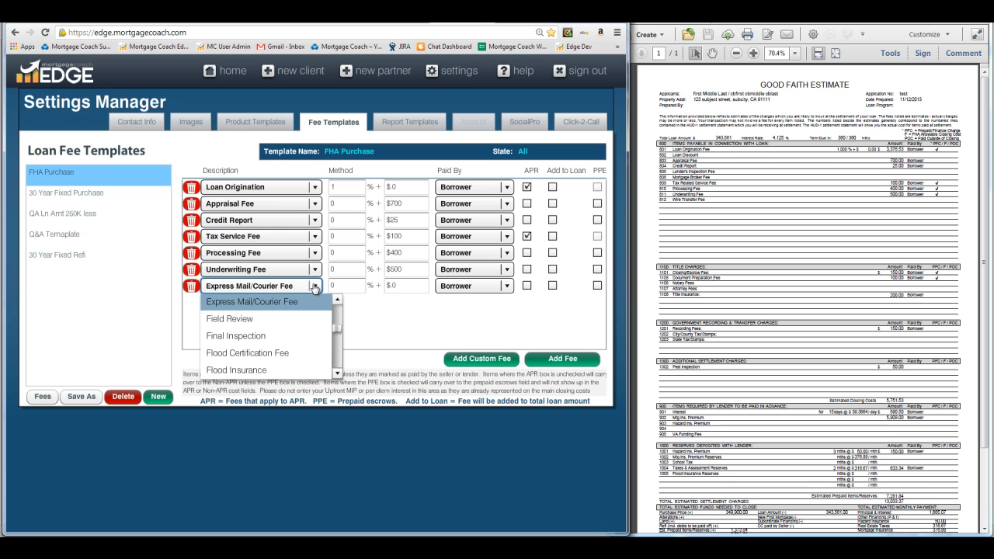
pyautogui.press('c')
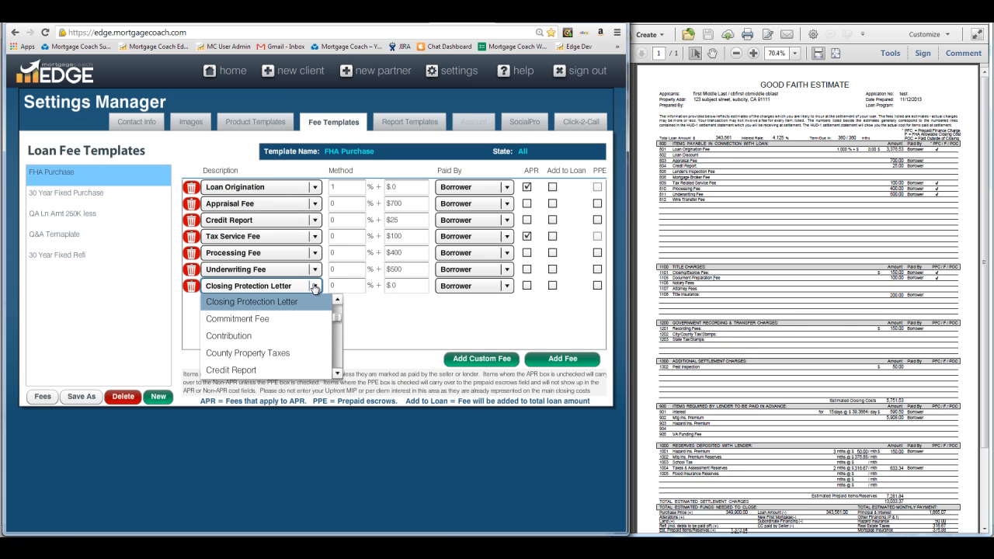
pyautogui.click(193, 288)
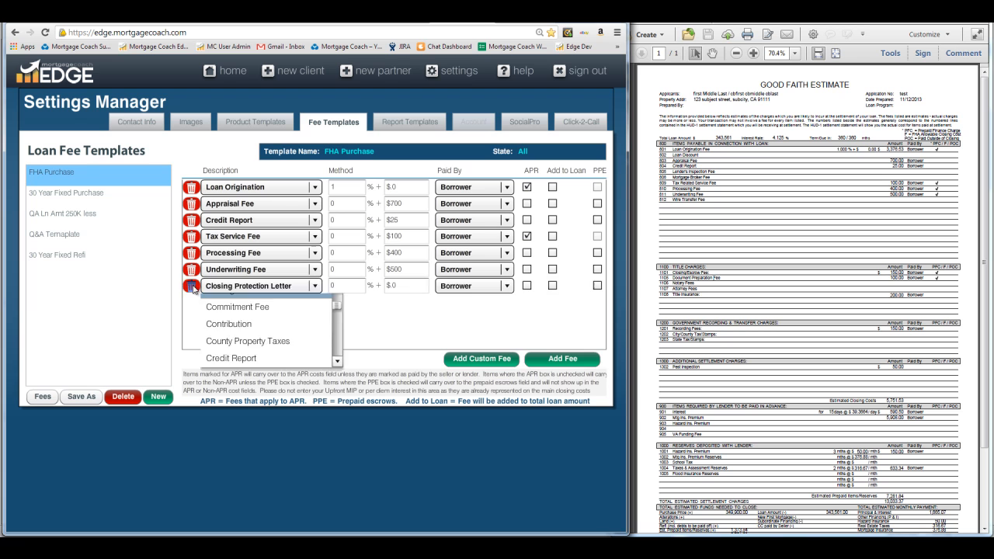
# - Add a custom fee named Escrow/Closing Fee with Default APR enabled and set its amount to $150
pyautogui.click(473, 362)
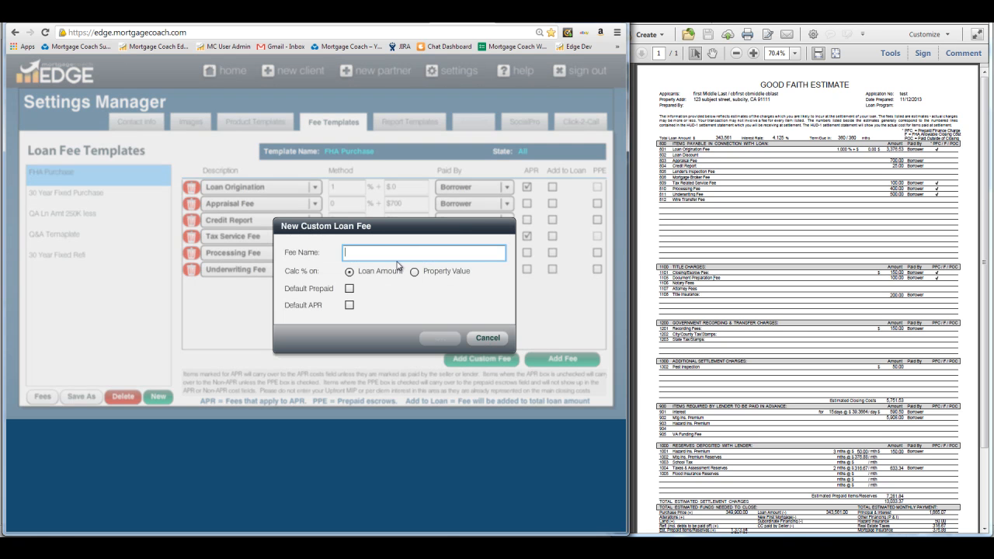
pyautogui.write('Escrow/Closing Fee')
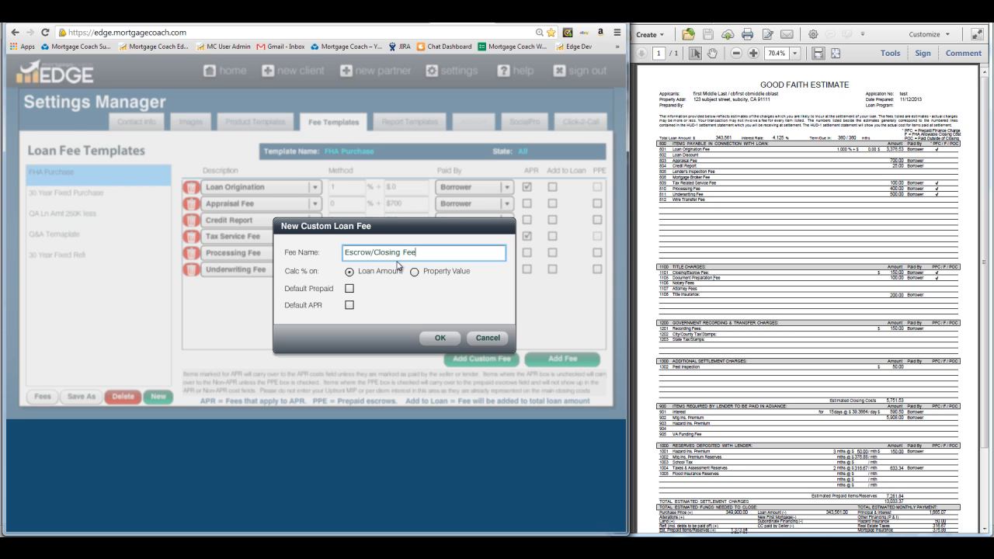
pyautogui.click(350, 305)
pyautogui.click(439, 337)
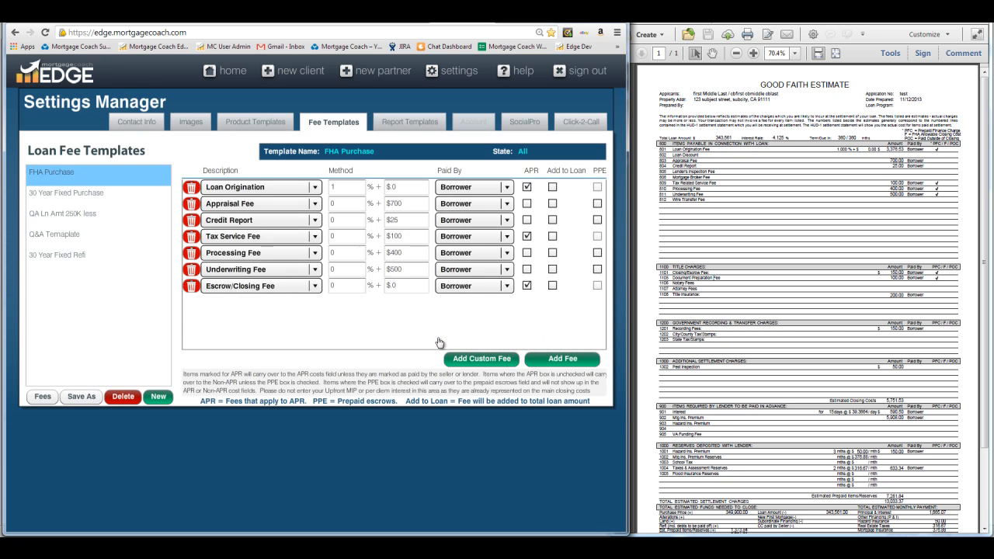
pyautogui.click(408, 283)
pyautogui.write('150')
pyautogui.press('Tab')
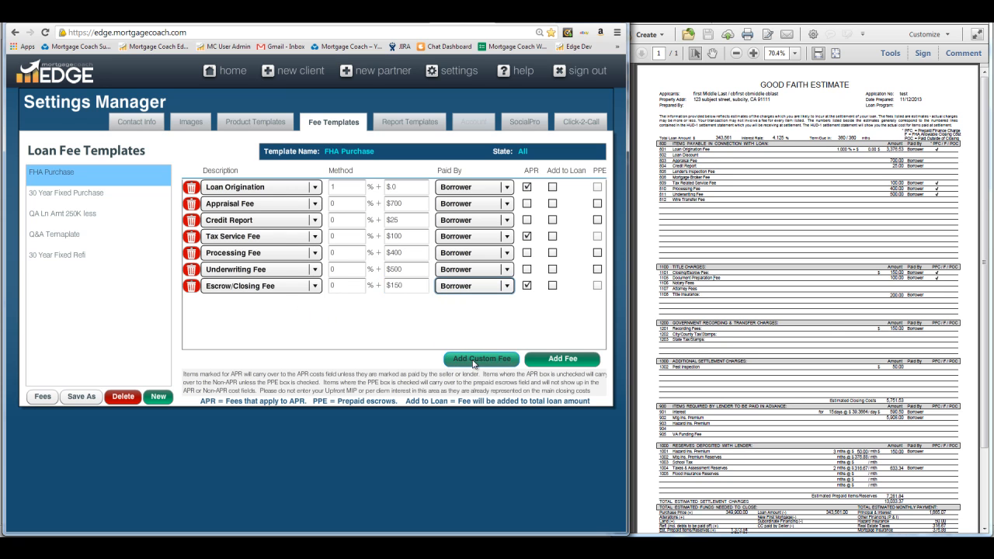
pyautogui.click(315, 286)
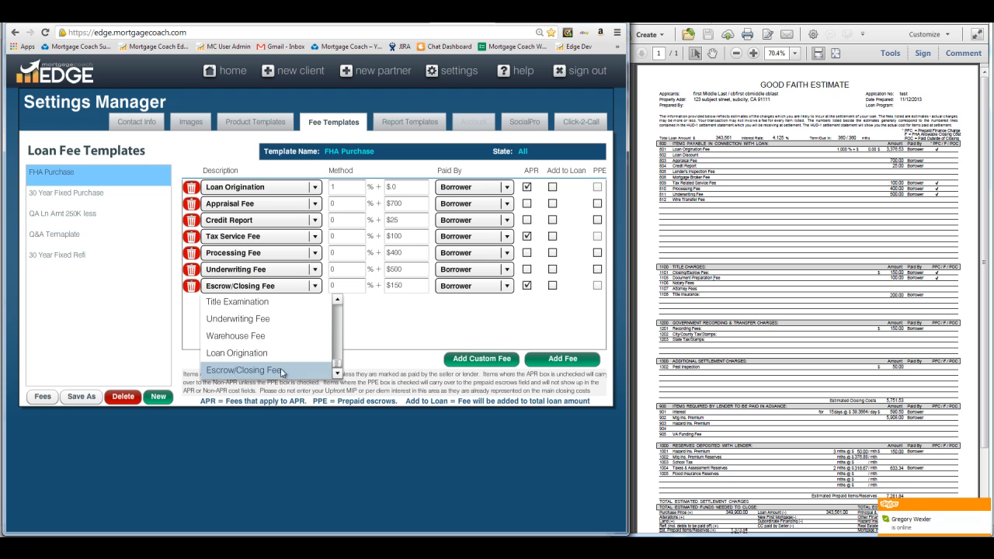
pyautogui.moveTo(337, 364)
pyautogui.mouseDown()
pyautogui.moveTo(337, 311)
pyautogui.moveTo(338, 374)
pyautogui.mouseUp()
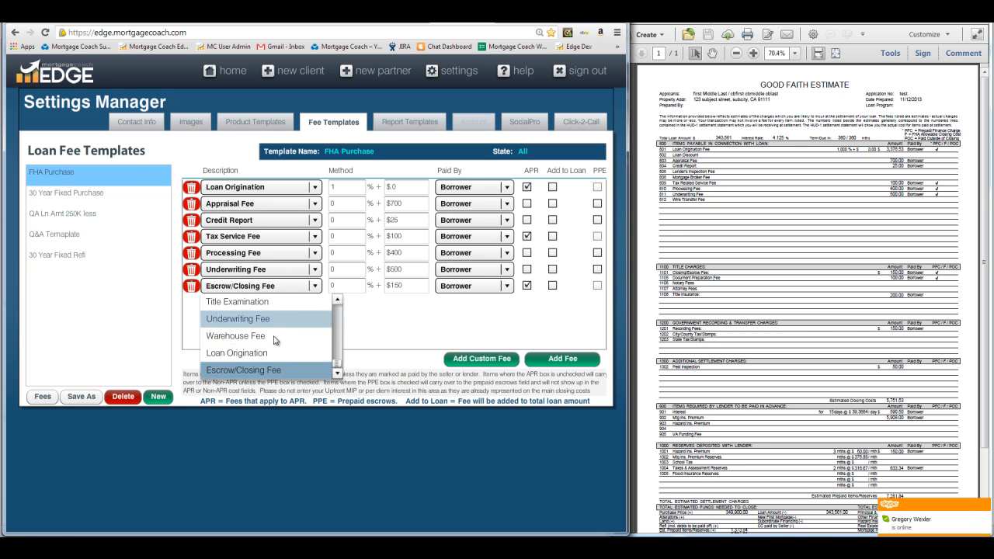
pyautogui.click(426, 312)
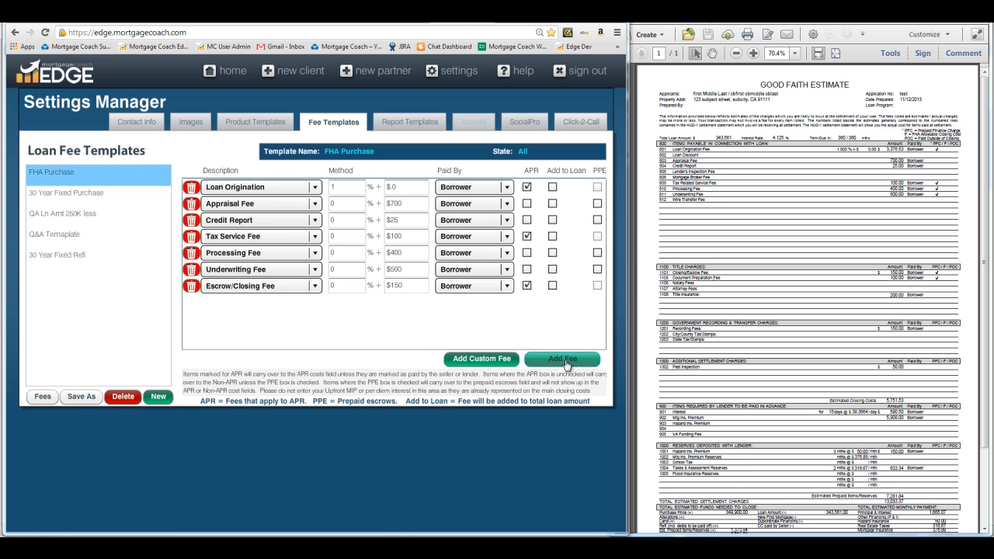
# - Add a Doc Prep Fee of $100 to the FHA Purchase template and mark it as an APR fee
pyautogui.click(562, 358)
pyautogui.click(316, 302)
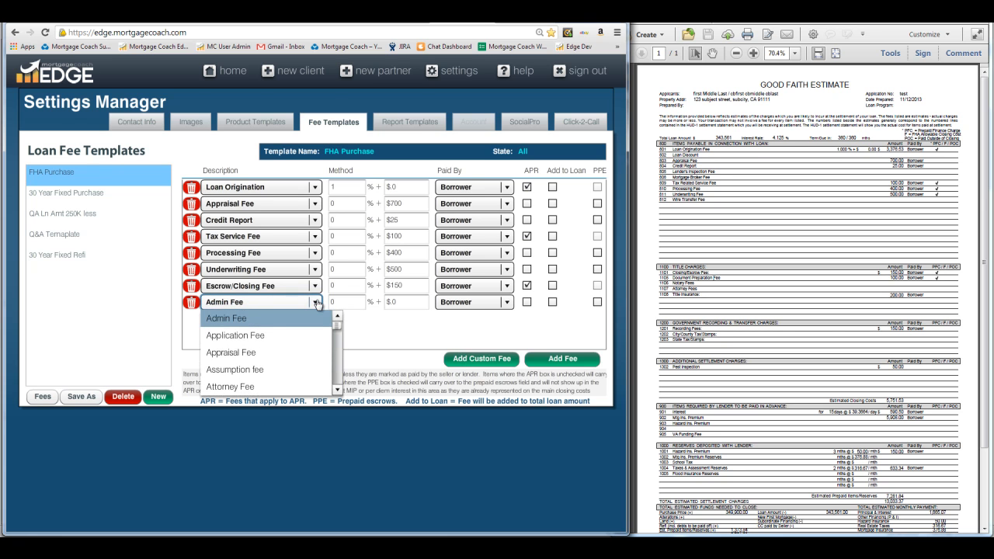
pyautogui.press('d')
pyautogui.click(240, 320)
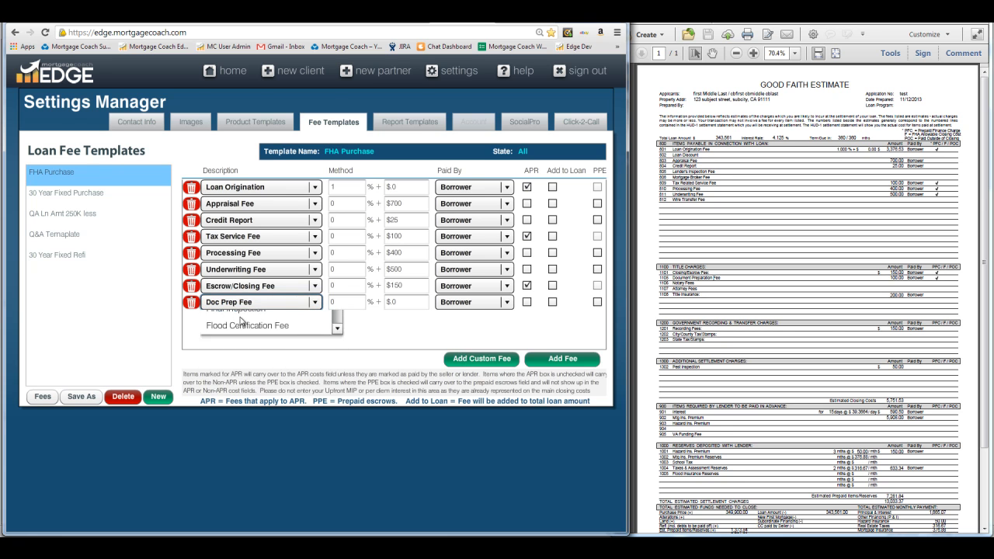
pyautogui.click(400, 299)
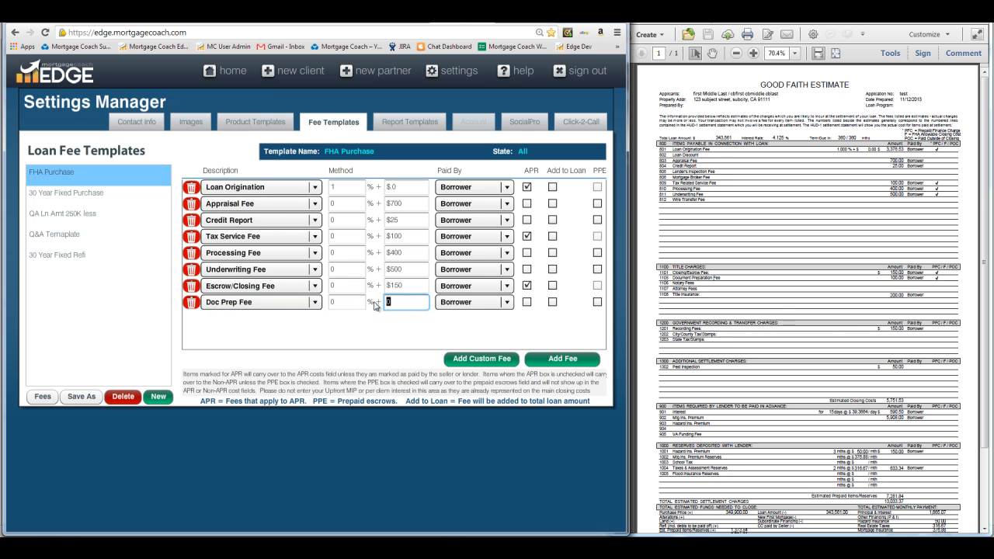
pyautogui.click(527, 303)
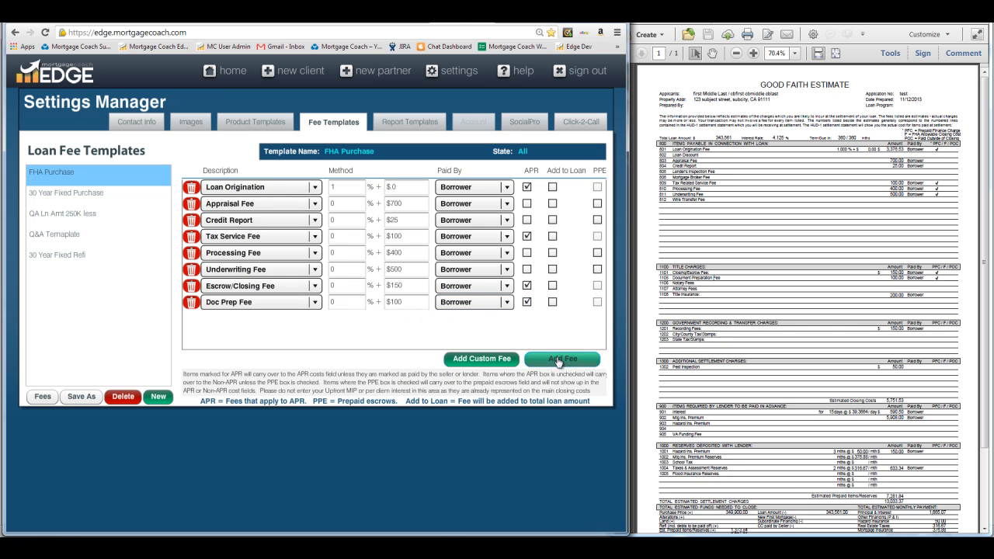
# - Add a Lender's Title Insurance fee of $200, matching the title insurance line of the Good Faith Estimate
pyautogui.moveTo(704, 293); pyautogui.dragTo(660, 294)
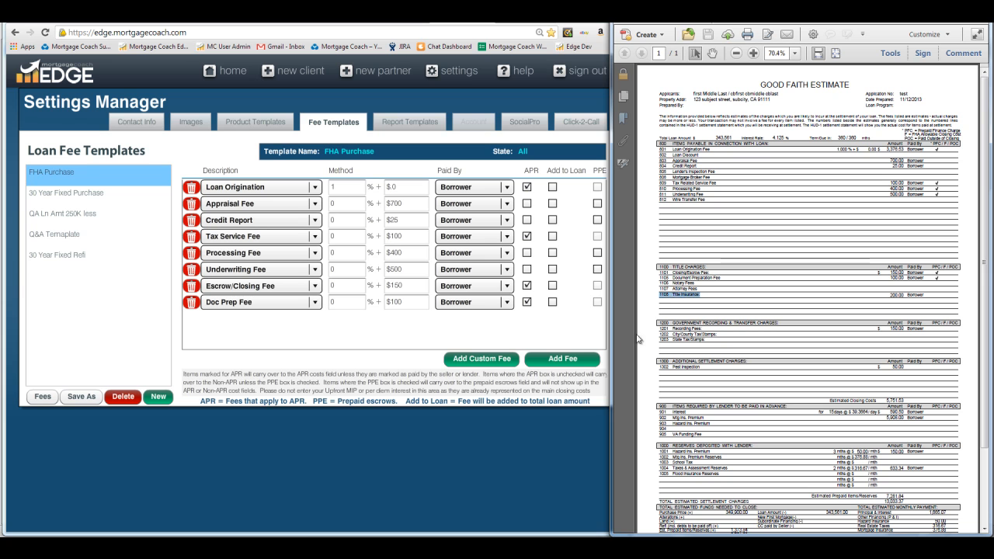
pyautogui.click(564, 359)
pyautogui.click(316, 320)
pyautogui.press('l')
pyautogui.click(280, 336)
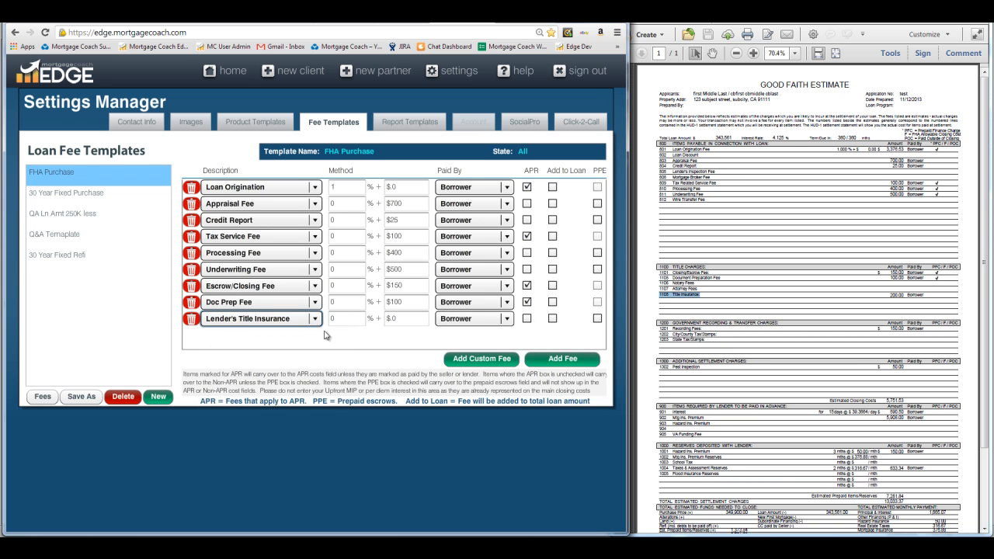
pyautogui.click(401, 314)
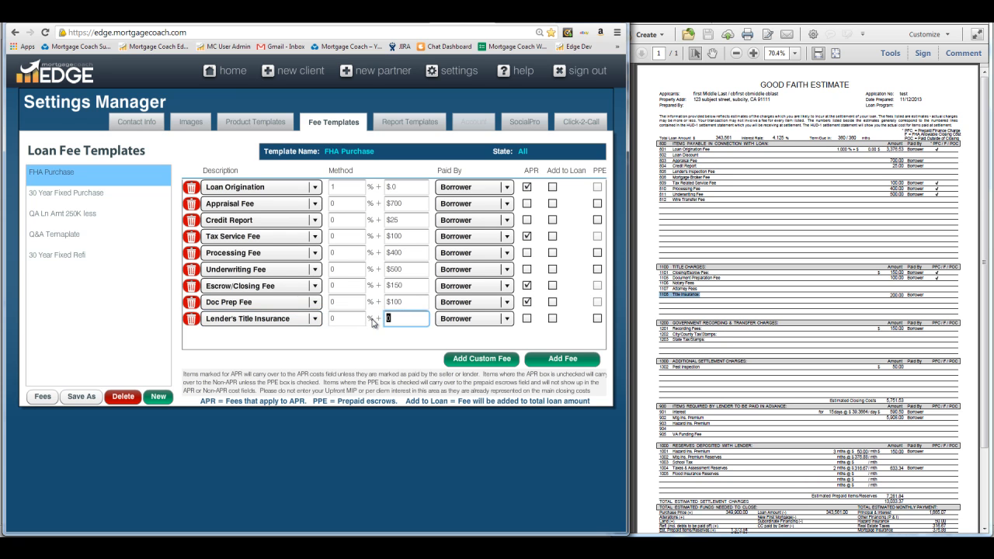
pyautogui.write('200')
pyautogui.press('Tab')
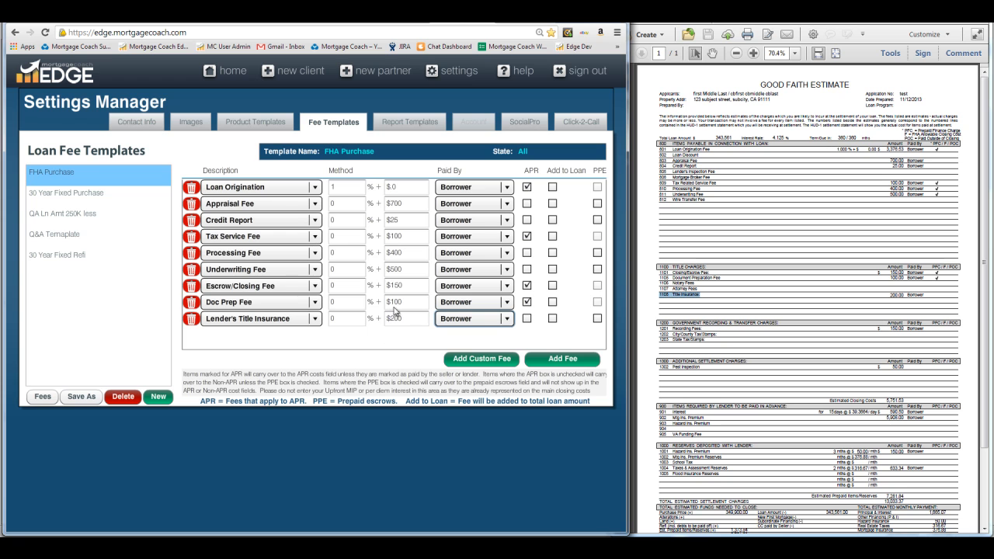
pyautogui.click(401, 319)
pyautogui.moveTo(401, 319); pyautogui.dragTo(363, 318)
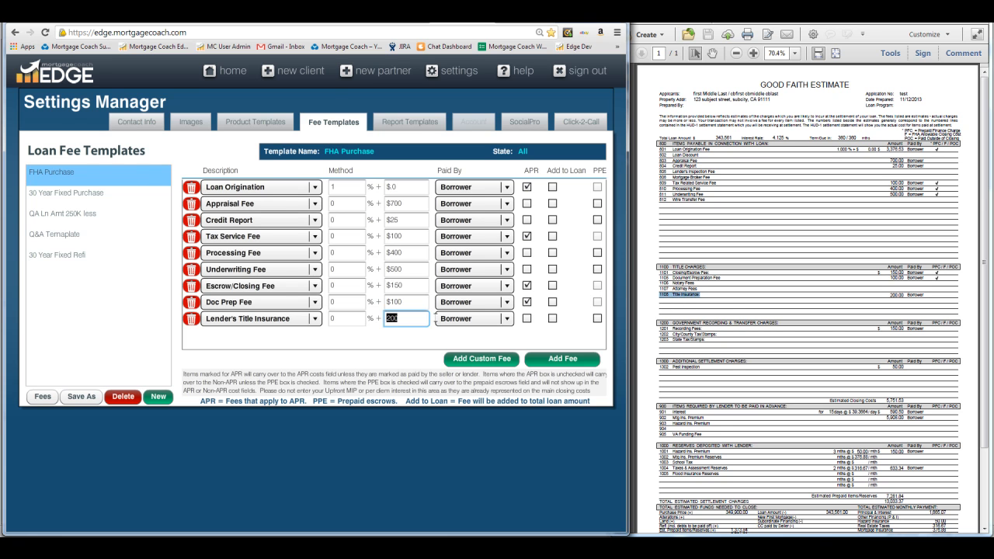
# - Add an Owners Title Insurance fee of $400 to the FHA Purchase template and set it as paid by the Seller
pyautogui.click(557, 365)
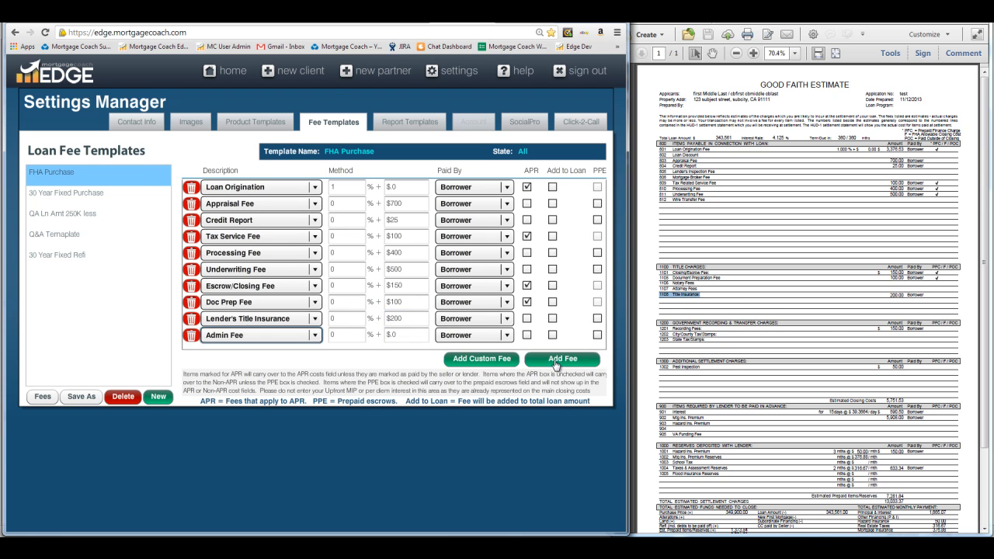
pyautogui.click(311, 337)
pyautogui.press('o')
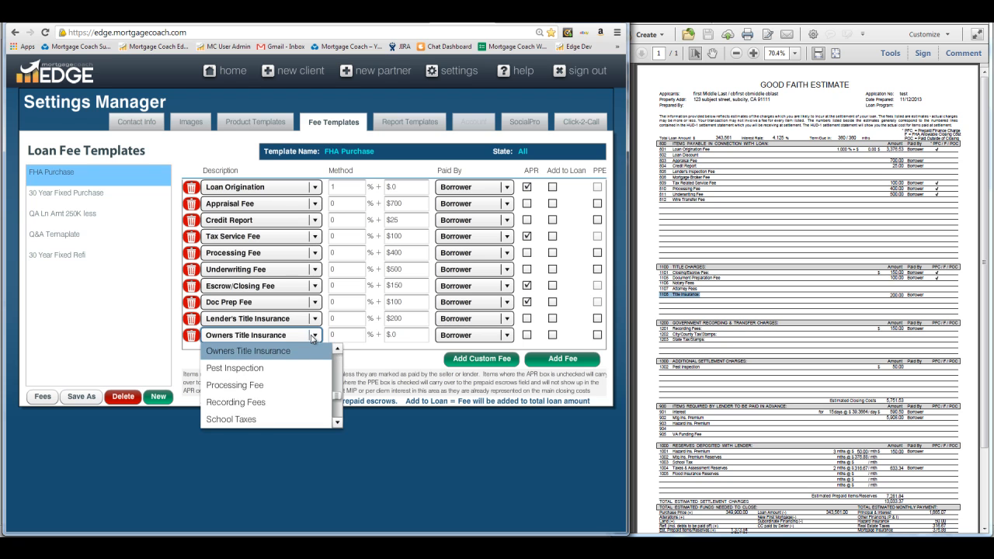
pyautogui.click(295, 351)
pyautogui.click(389, 334)
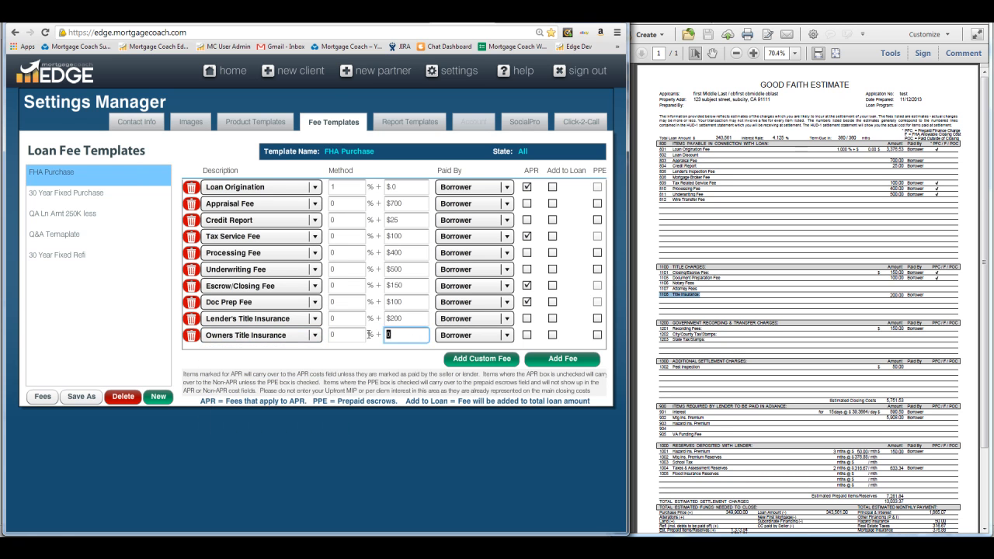
pyautogui.press('Tab')
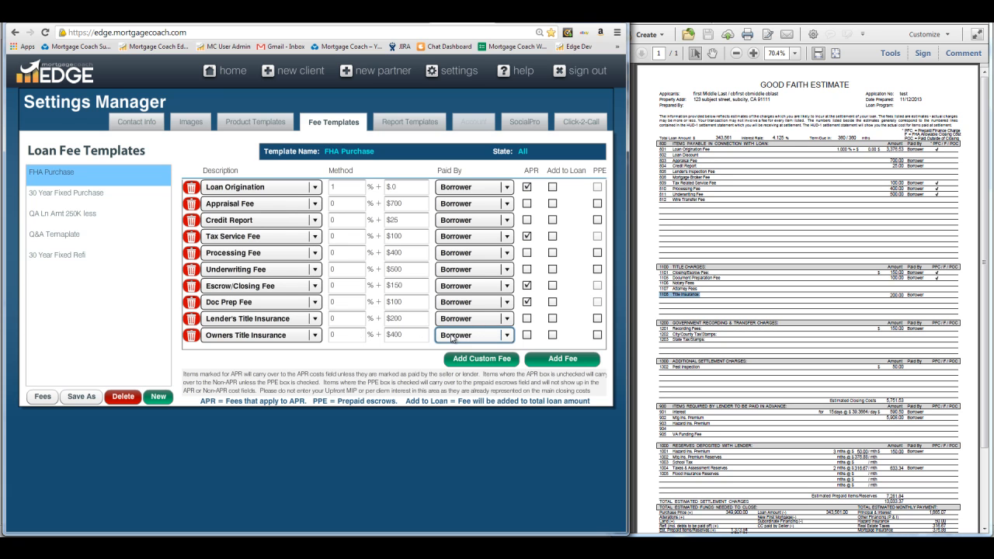
pyautogui.click(508, 335)
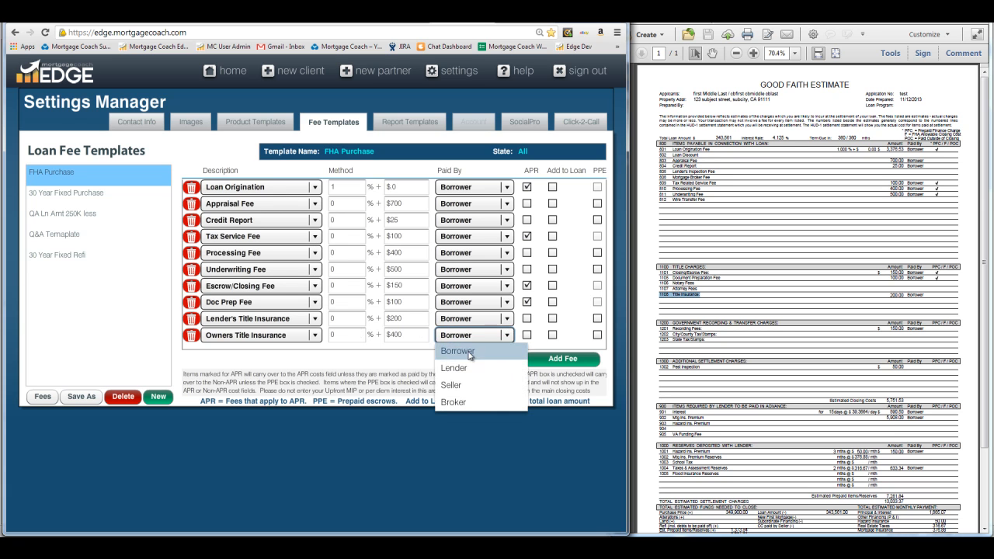
pyautogui.click(459, 385)
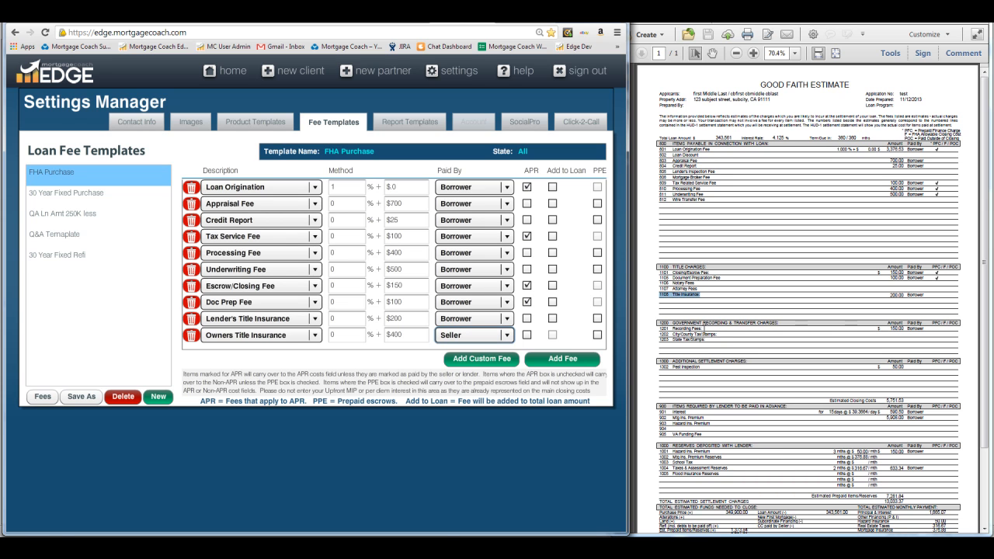
# - Add a Recording Fees item of $150 to the FHA Purchase template, paid by the Borrower and not marked as APR
pyautogui.click(563, 359)
pyautogui.click(320, 330)
pyautogui.press('r')
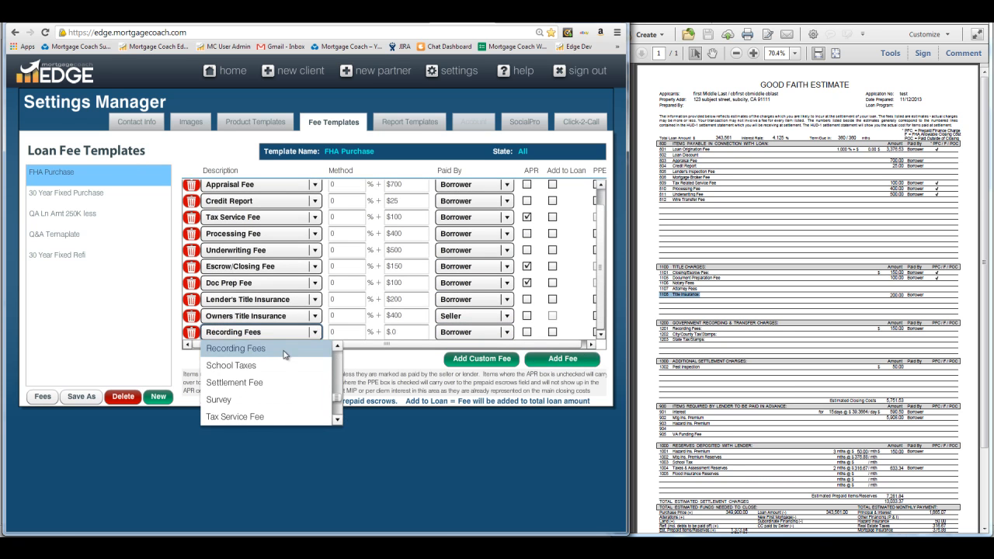
pyautogui.click(284, 354)
pyautogui.click(407, 331)
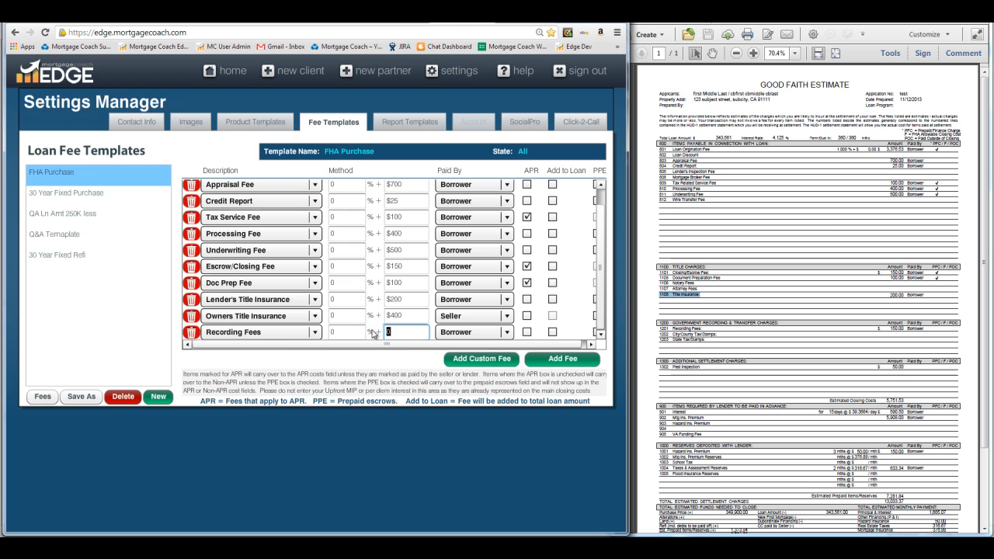
pyautogui.write('150')
pyautogui.click(528, 332)
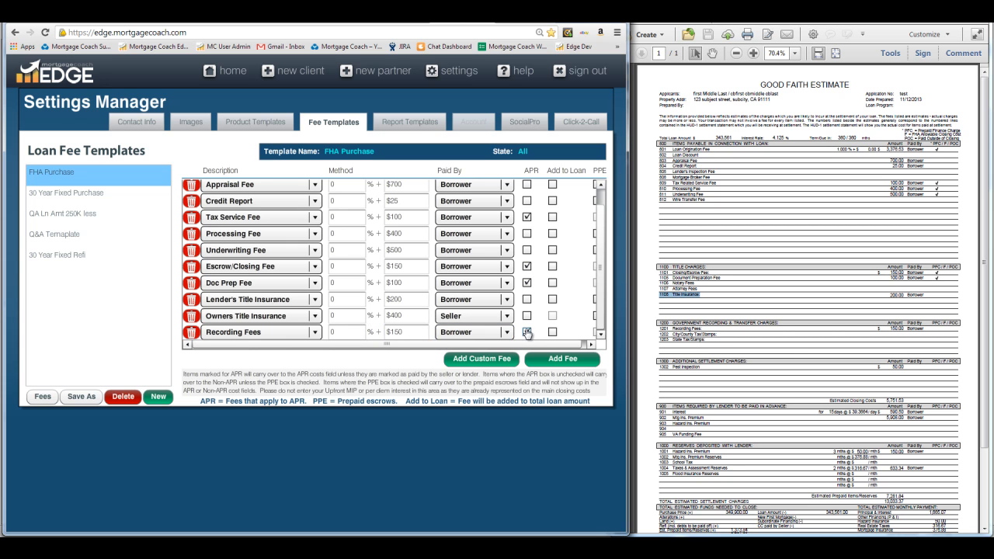
pyautogui.click(527, 333)
# - Add a Pest Inspection fee of $50 to the FHA Purchase template, matching the additional settlement charges of the Good Faith Estimate
pyautogui.click(703, 367)
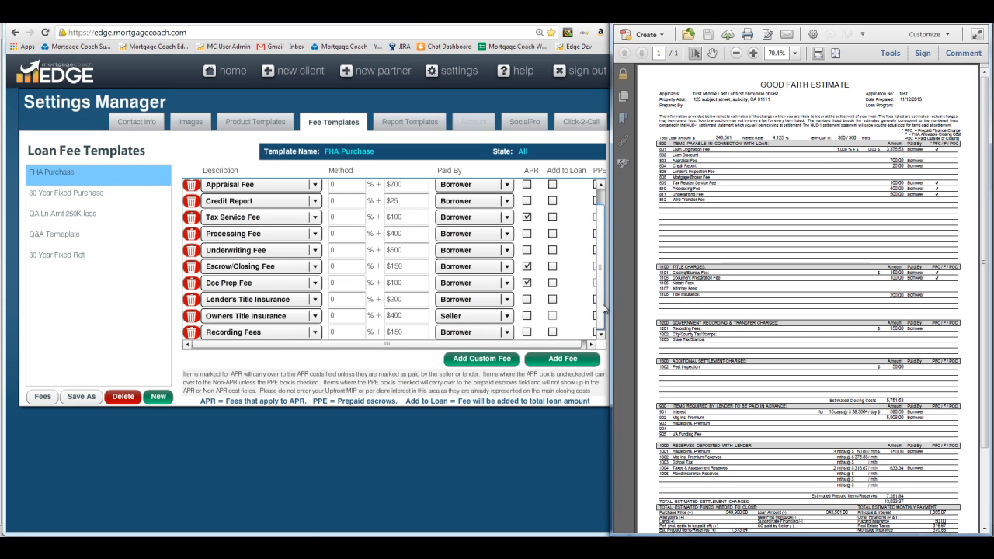
pyautogui.click(608, 313)
pyautogui.click(567, 359)
pyautogui.click(324, 338)
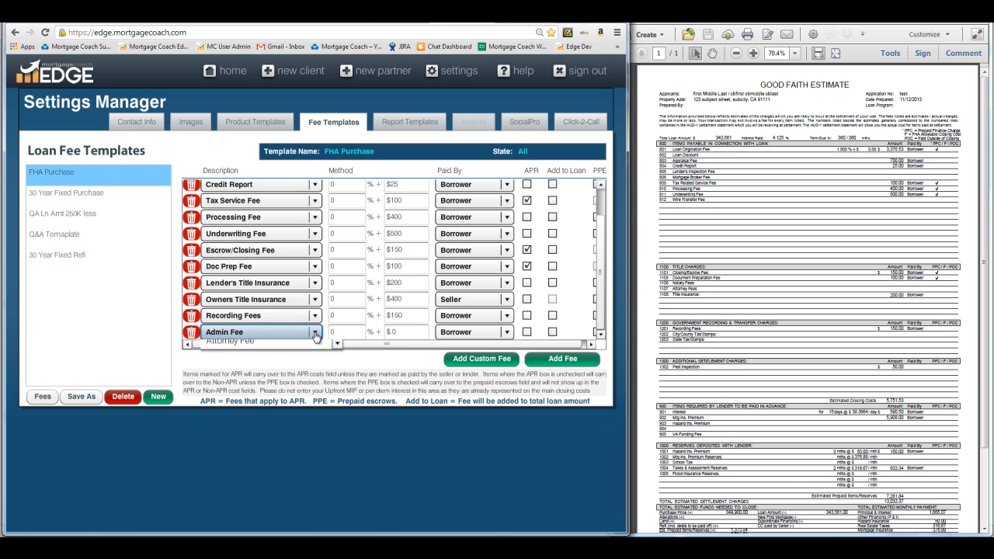
pyautogui.press('p')
pyautogui.click(260, 349)
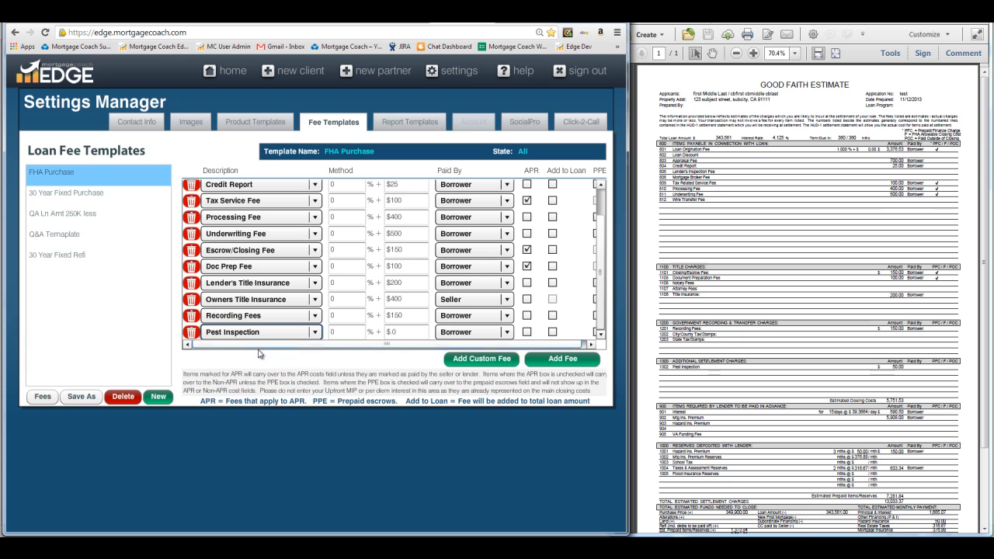
pyautogui.click(404, 331)
pyautogui.doubleClick(404, 332)
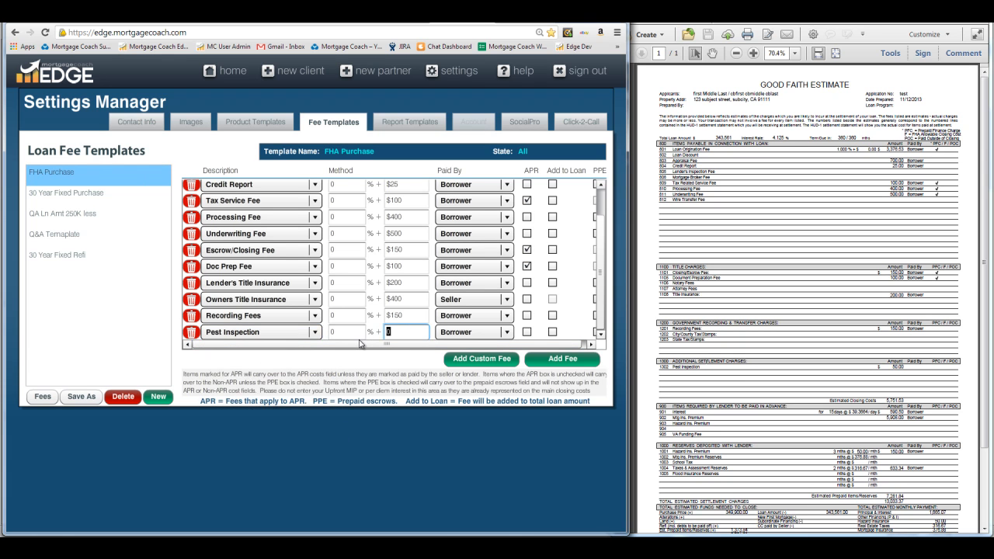
pyautogui.press('Tab')
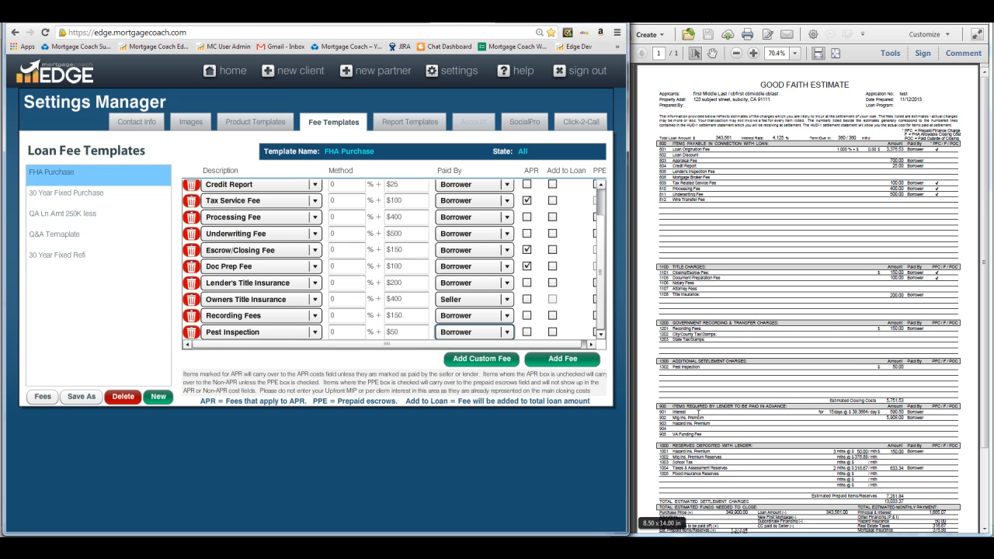
# - Examine the prepaid interest and mortgage insurance premium lines among the Good Faith Estimate items required by the lender in advance
pyautogui.click(693, 411)
pyautogui.moveTo(688, 409); pyautogui.dragTo(677, 416)
pyautogui.click(683, 412)
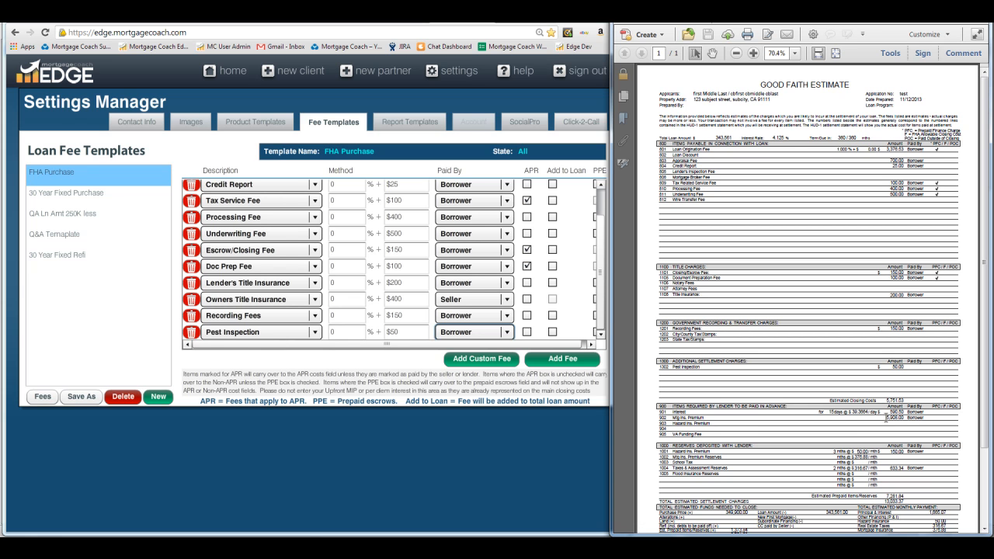
pyautogui.click(897, 419)
pyautogui.click(900, 420)
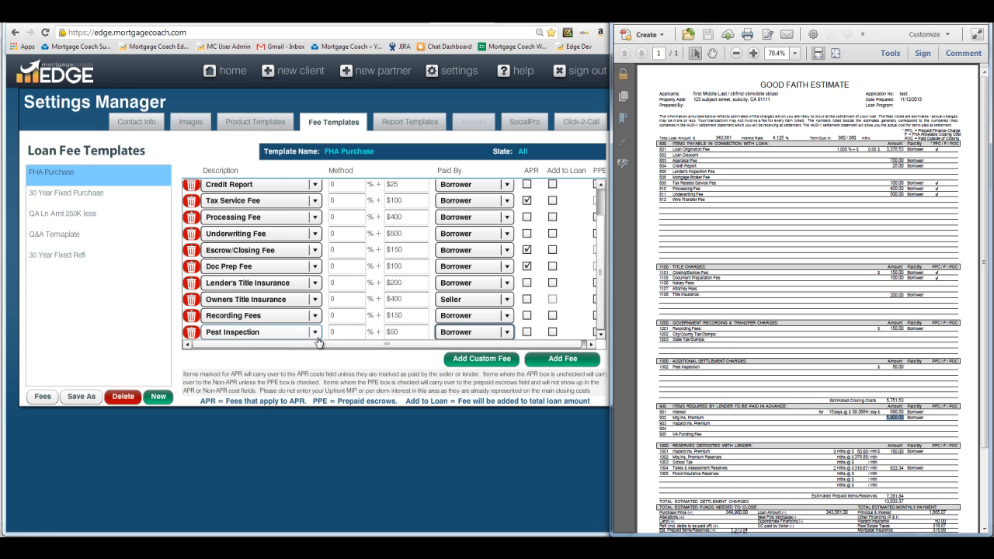
# - Apply the FHA Purchase fee template to the closing cost details of the FHA LTV% 95% 60Mo min product template
pyautogui.click(257, 125)
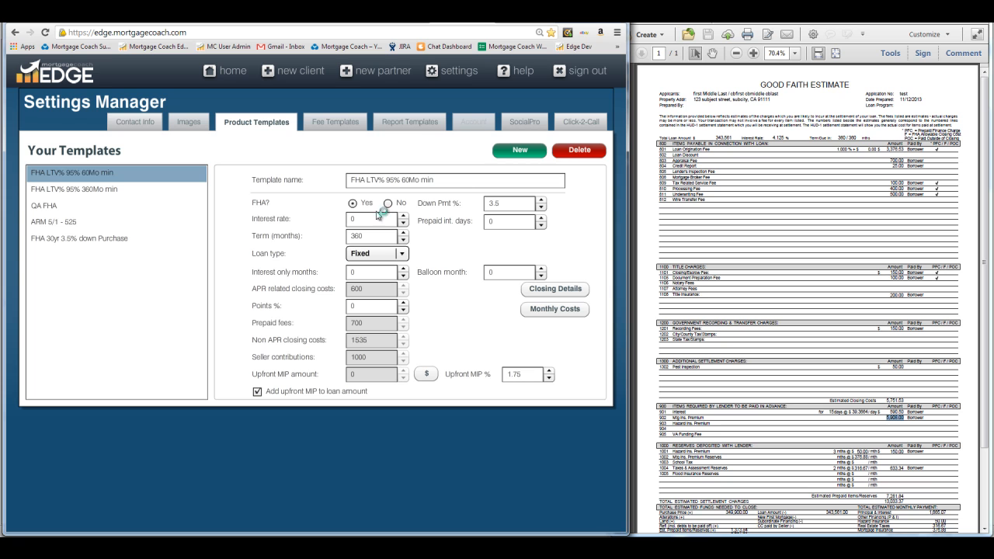
pyautogui.doubleClick(502, 205)
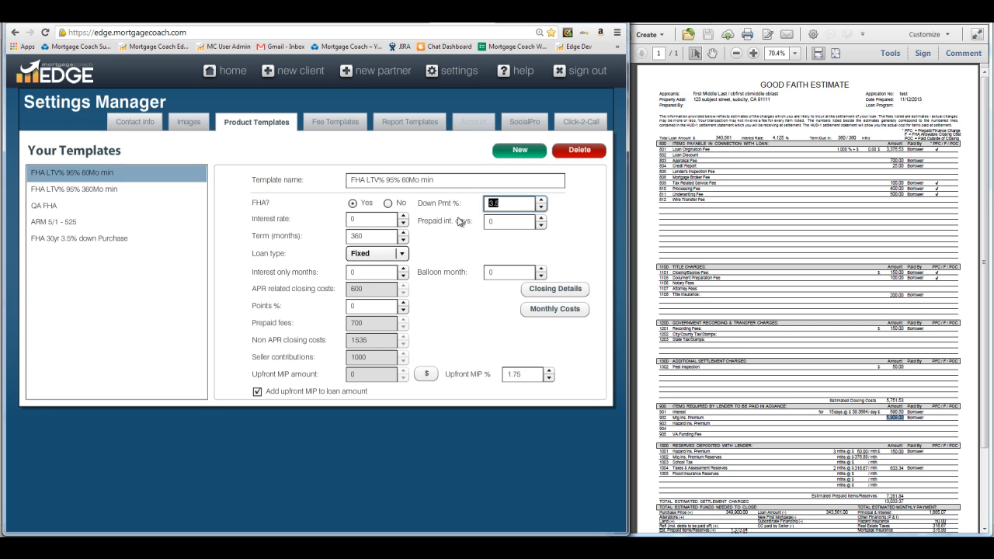
pyautogui.click(550, 292)
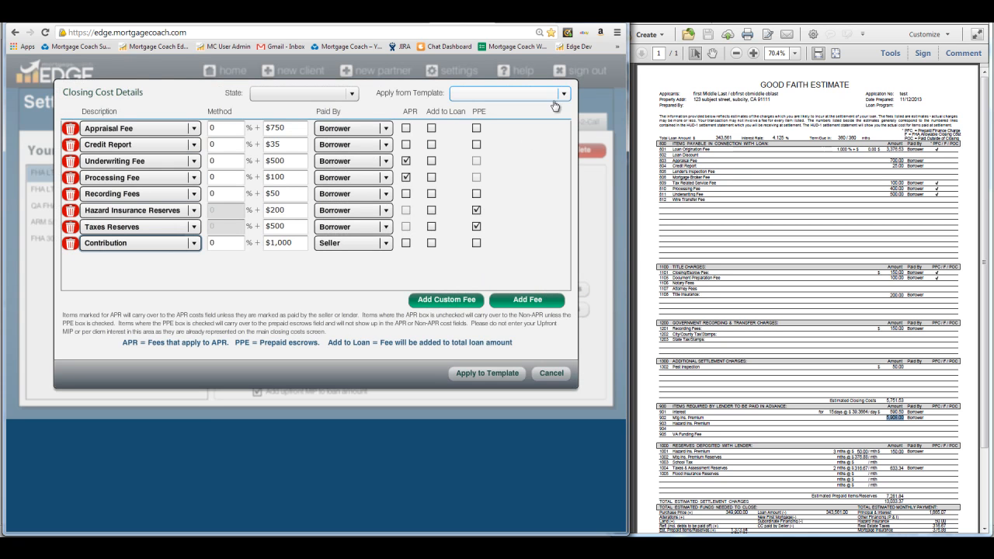
pyautogui.click(565, 94)
pyautogui.click(498, 135)
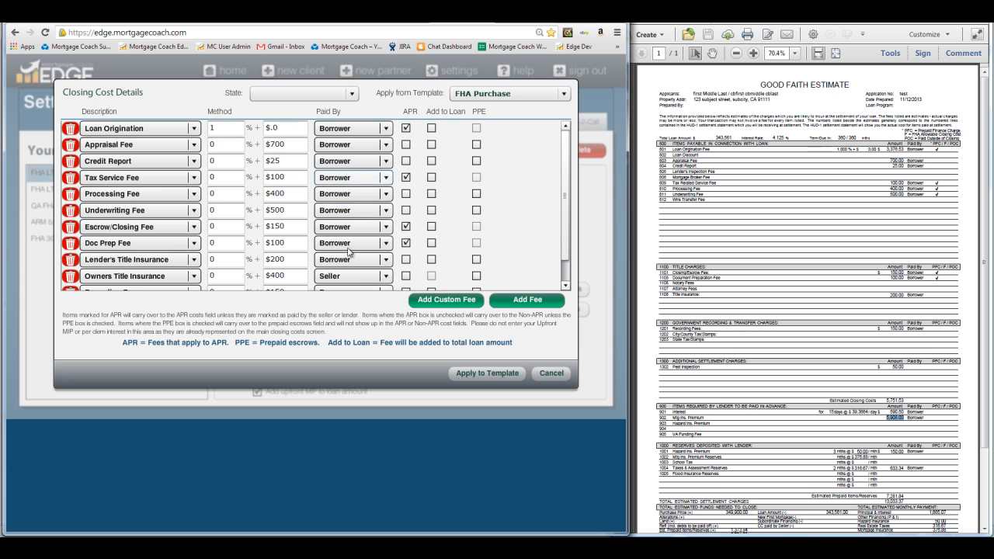
pyautogui.click(482, 374)
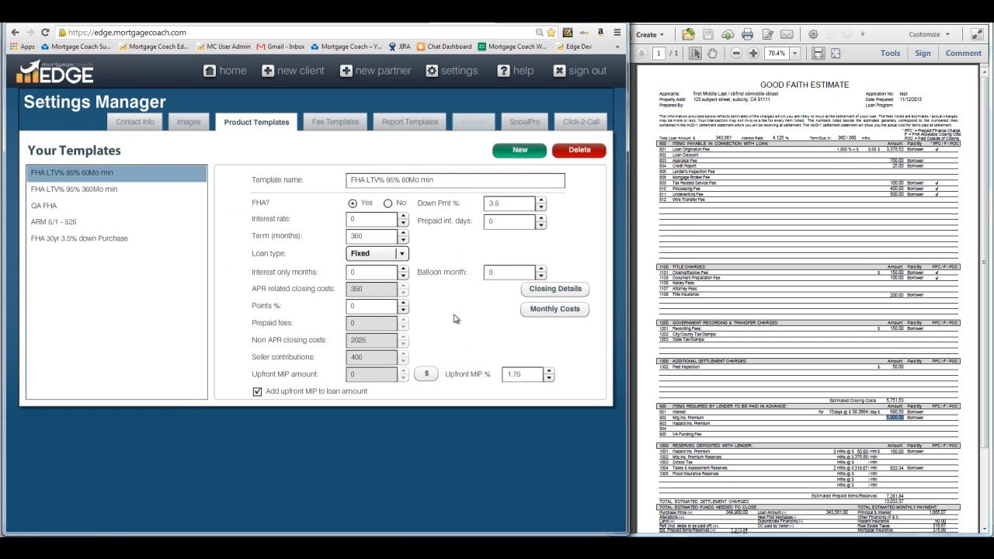
# - Set the prepaid interest days to 15 in the FHA LTV% 95% 60Mo min product template
pyautogui.moveTo(534, 374); pyautogui.dragTo(501, 379)
pyautogui.click(508, 223)
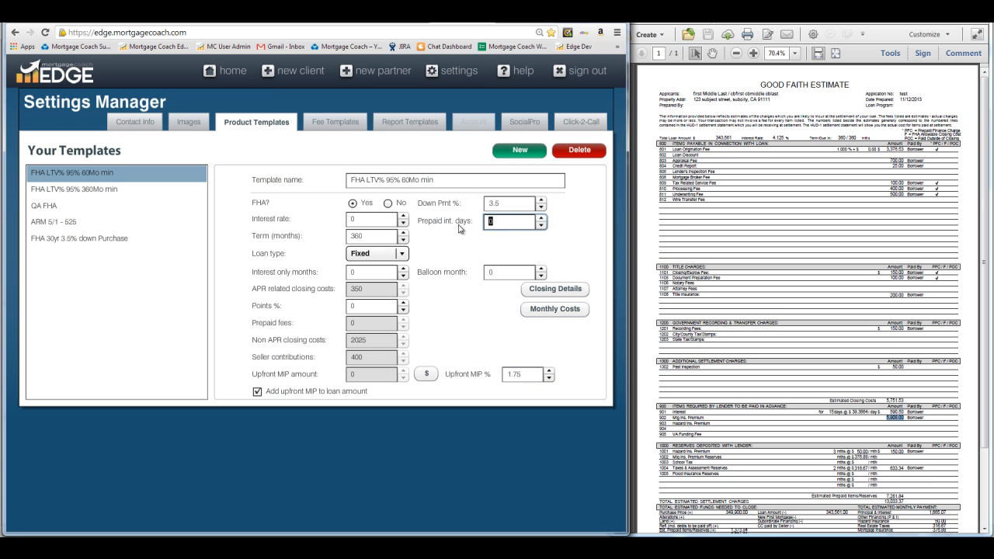
pyautogui.write('15')
pyautogui.press('Tab')
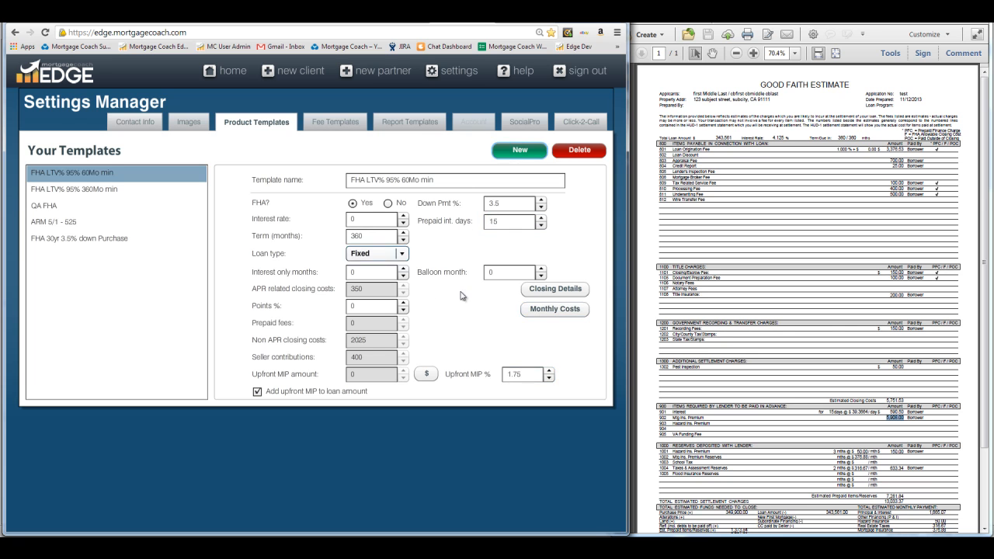
# - Set the MI cutoff % to 0 in the monthly costs of the FHA product template
pyautogui.click(542, 311)
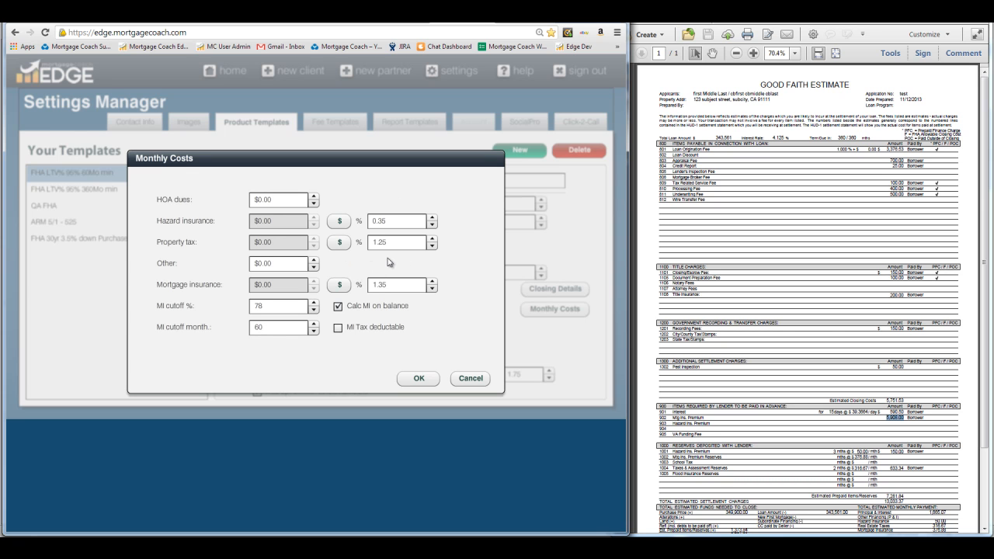
pyautogui.doubleClick(259, 305)
pyautogui.press('BackSpace')
pyautogui.doubleClick(267, 327)
pyautogui.hotkey('shift', 'Tab')
pyautogui.write('0')
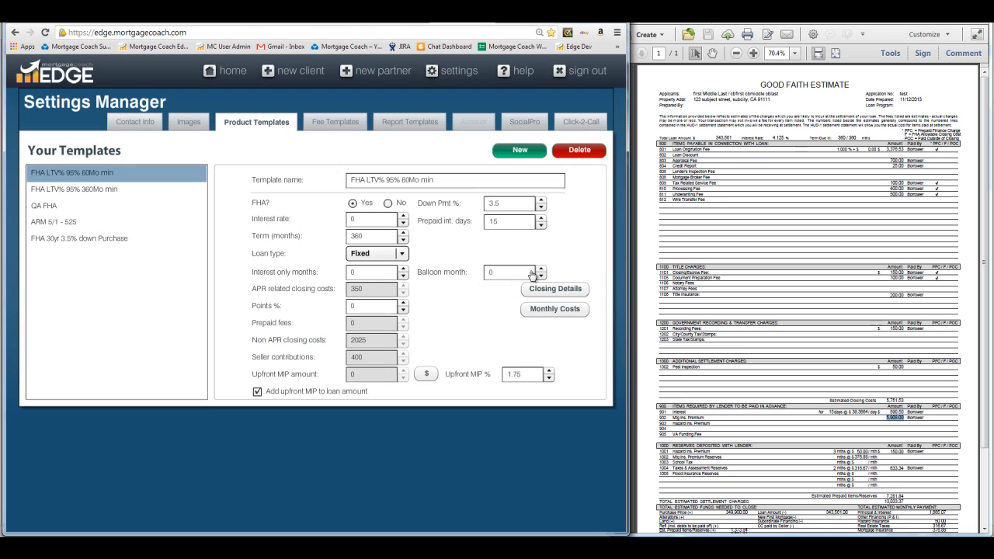
pyautogui.click(407, 378)
# - Add a Hazard Insurance Reserves fee to the FHA Purchase fee template and mark it as a PPE item
pyautogui.click(334, 125)
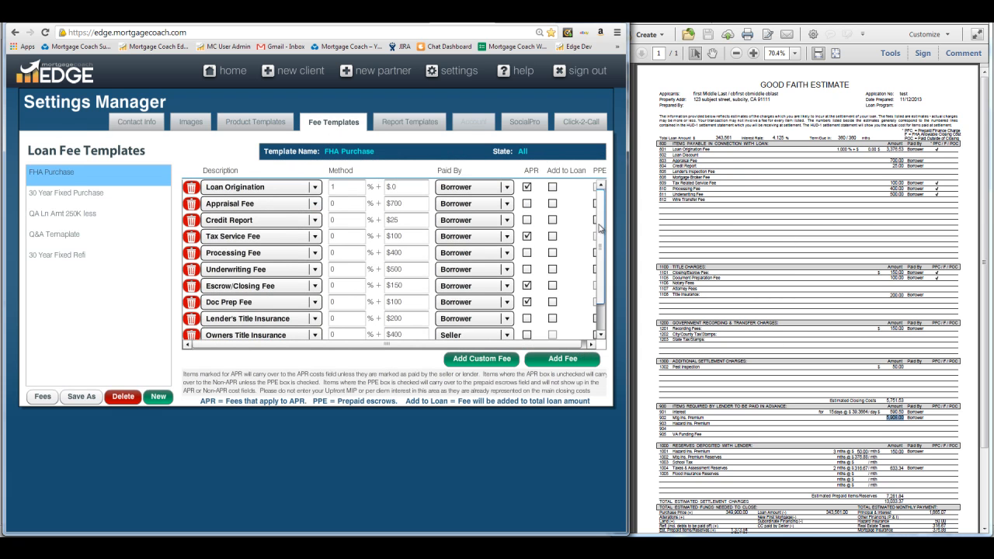
pyautogui.scroll(-2, 600, 228)
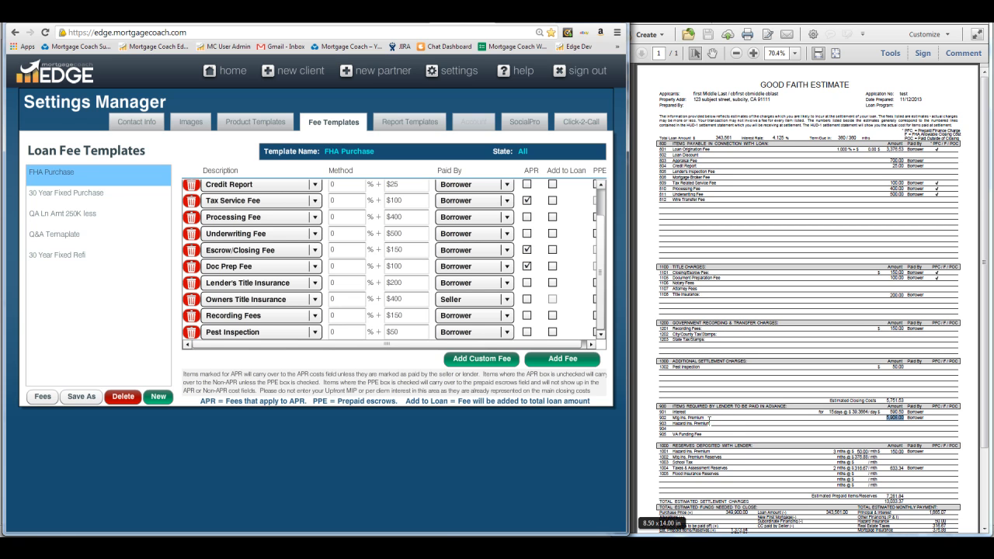
pyautogui.click(720, 450)
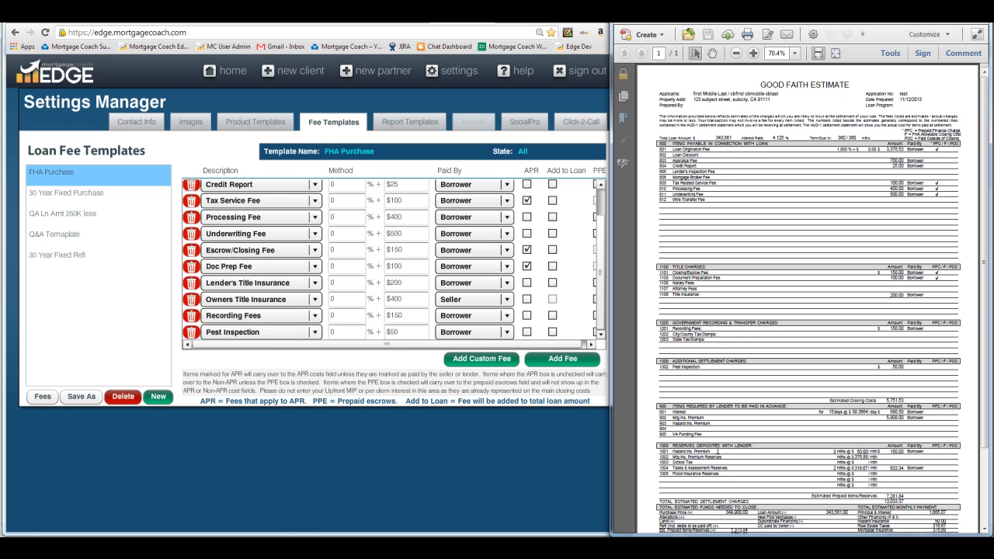
pyautogui.click(563, 359)
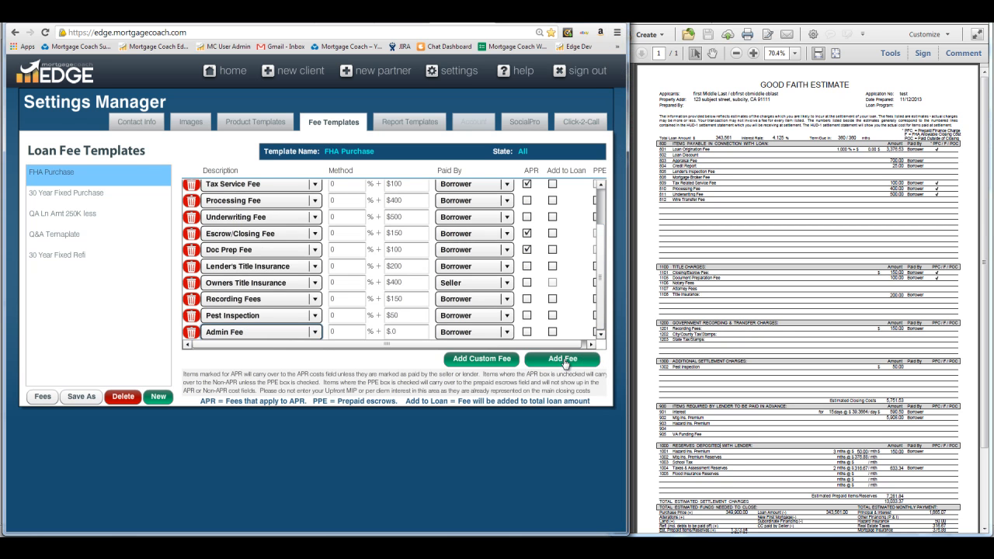
pyautogui.press('h')
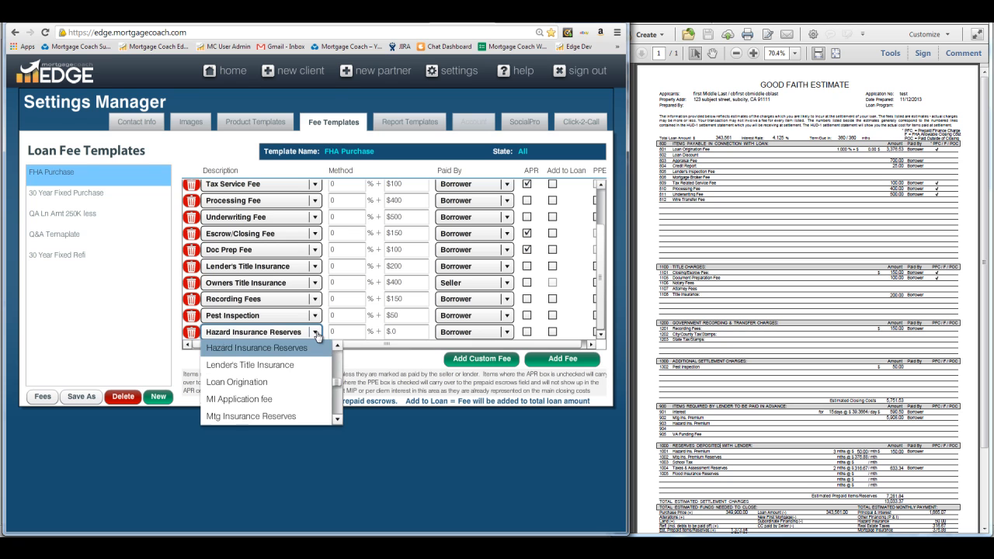
pyautogui.click(290, 350)
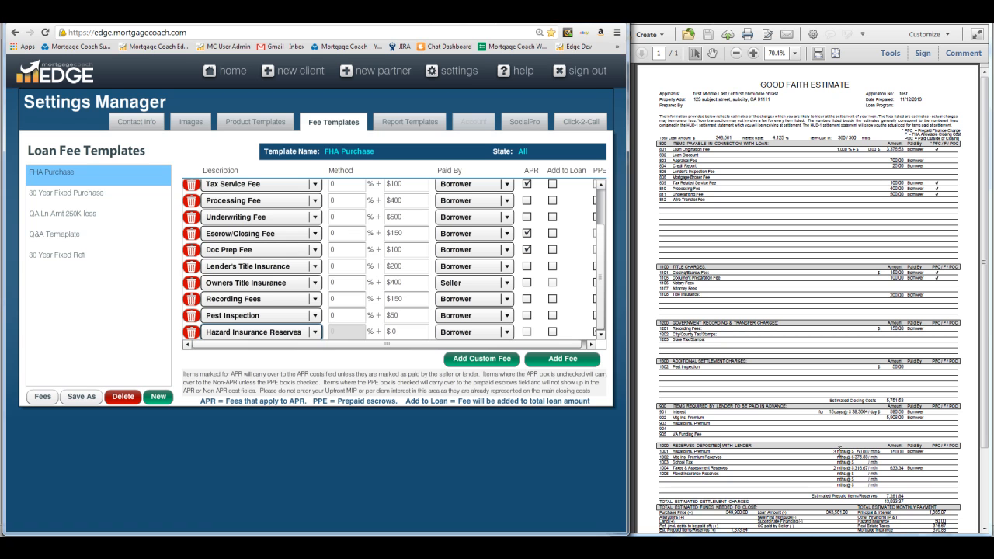
pyautogui.click(834, 454)
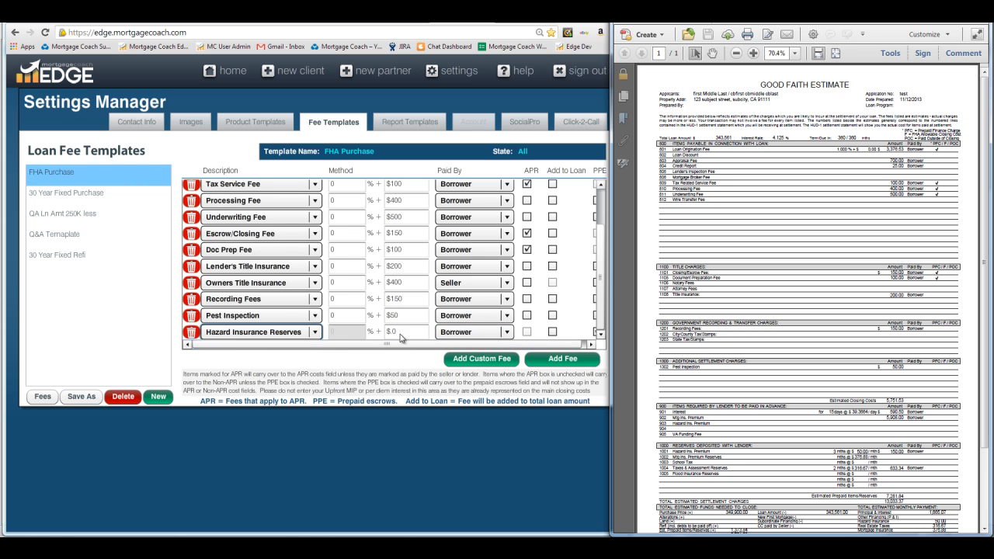
pyautogui.click(593, 332)
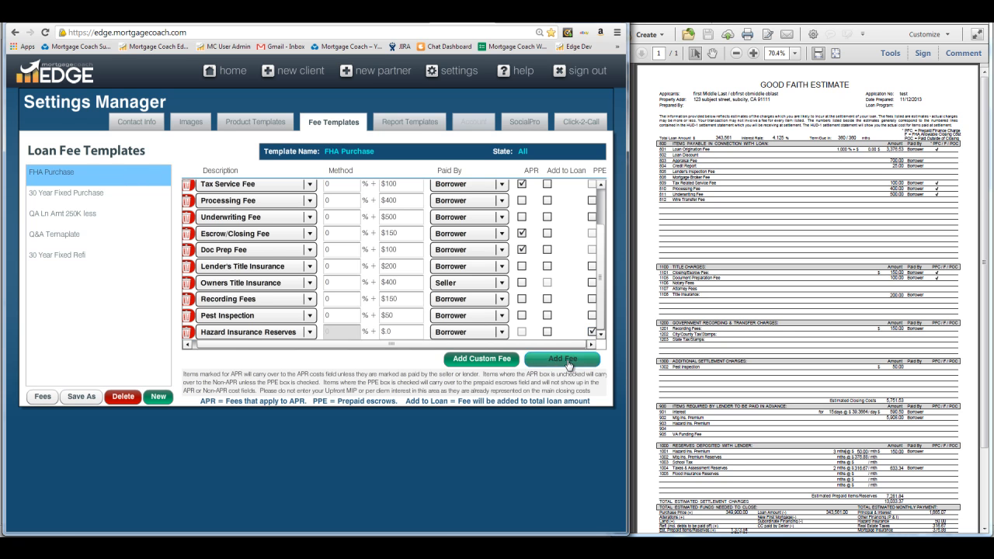
# - Add a Taxes Reserves fee to the FHA Purchase fee template with PPE marked and no amount entered
pyautogui.click(572, 360)
pyautogui.click(309, 332)
pyautogui.press('p')
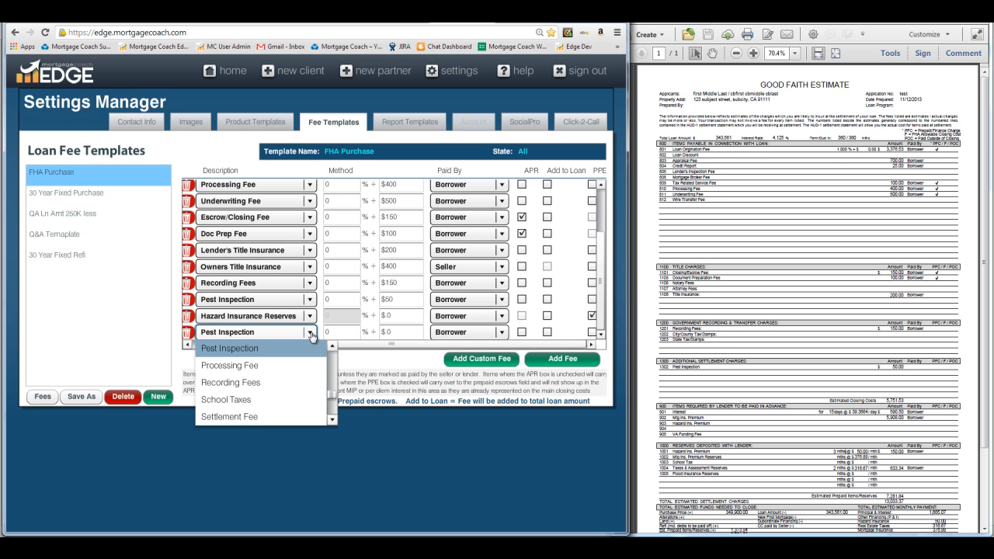
pyautogui.press('t')
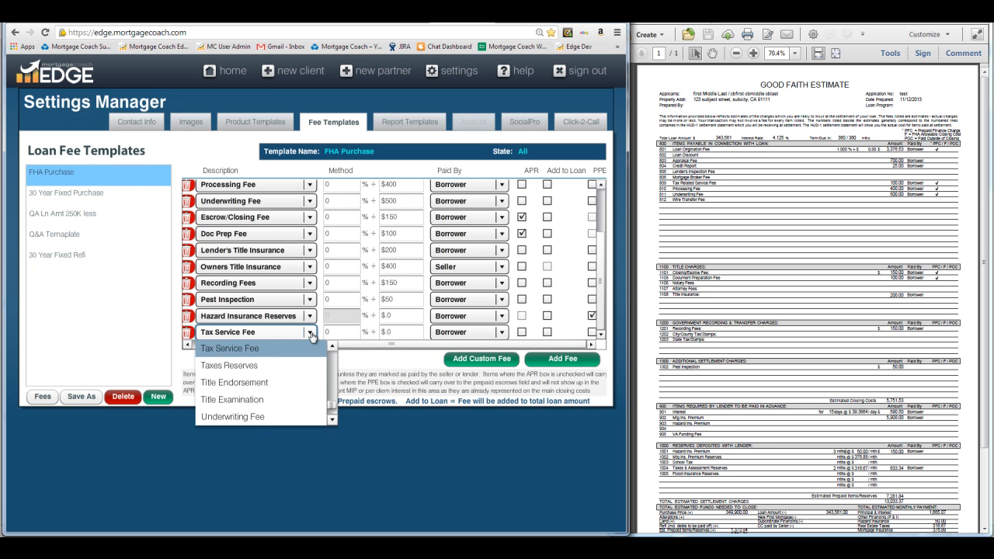
pyautogui.click(255, 367)
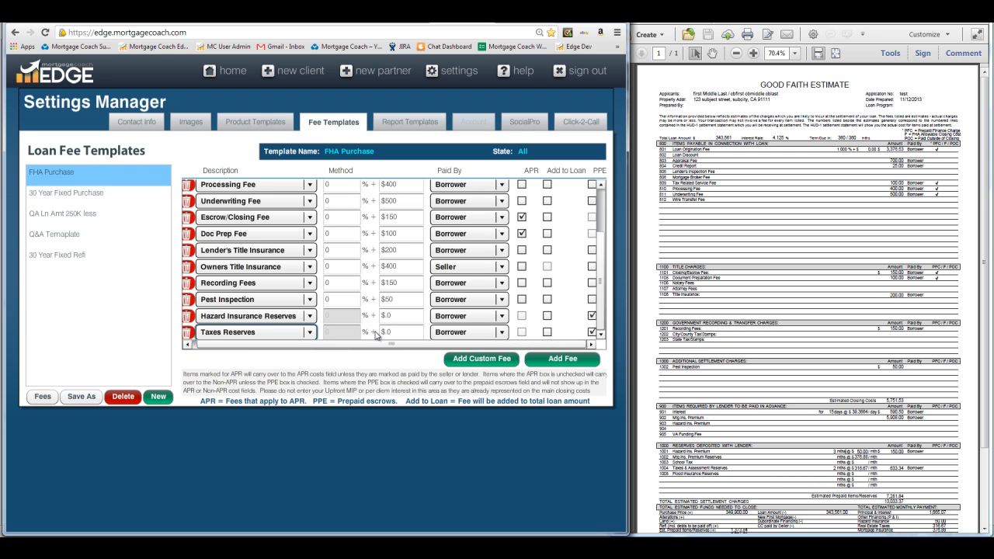
pyautogui.click(591, 332)
pyautogui.click(592, 333)
# - View the 30 Year Fixed Purchase fee template for comparison and reopen the FHA Purchase template
pyautogui.click(258, 124)
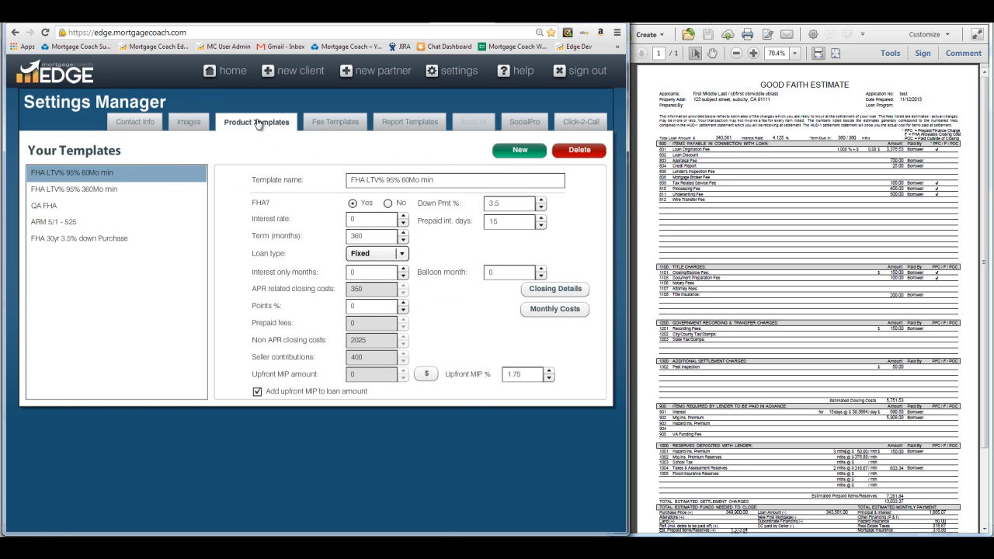
pyautogui.click(325, 126)
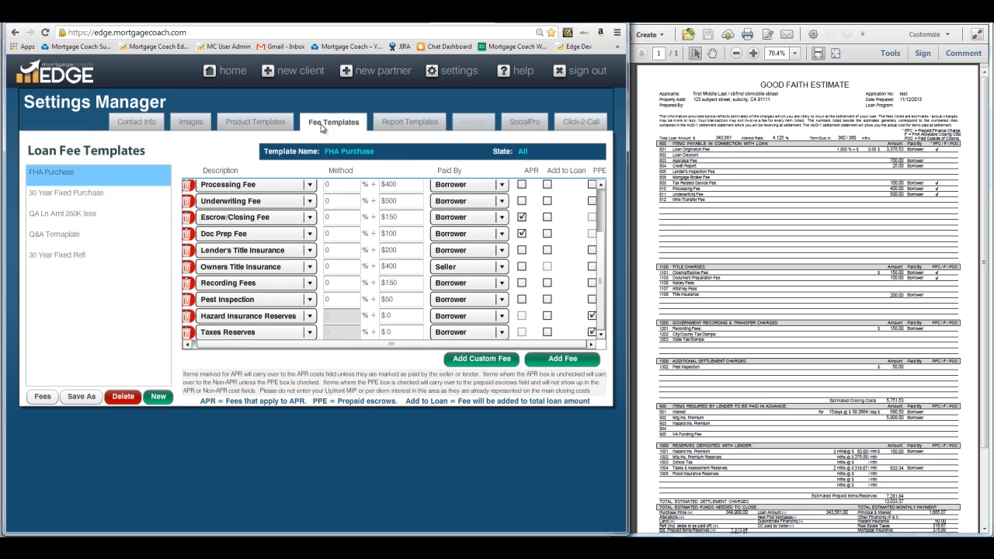
pyautogui.click(54, 194)
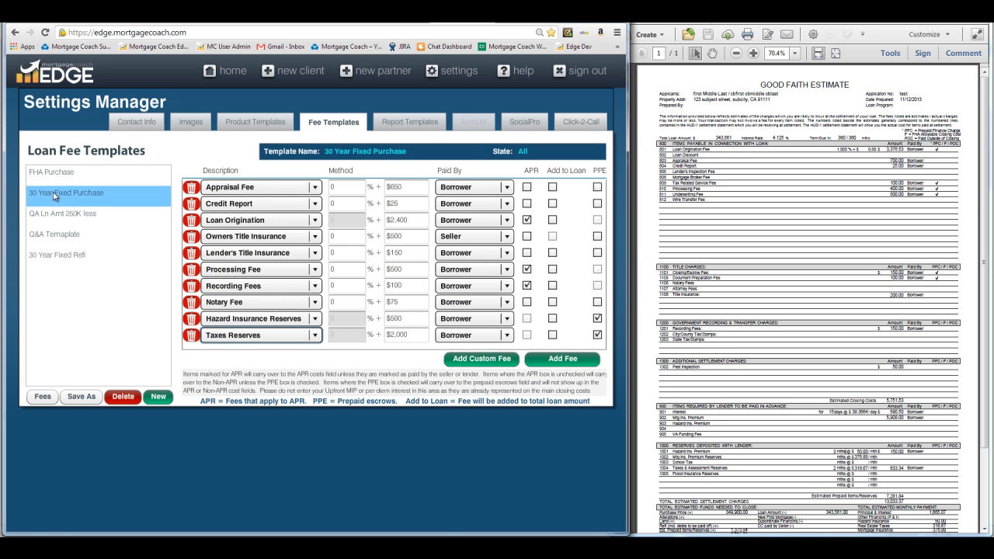
pyautogui.click(67, 178)
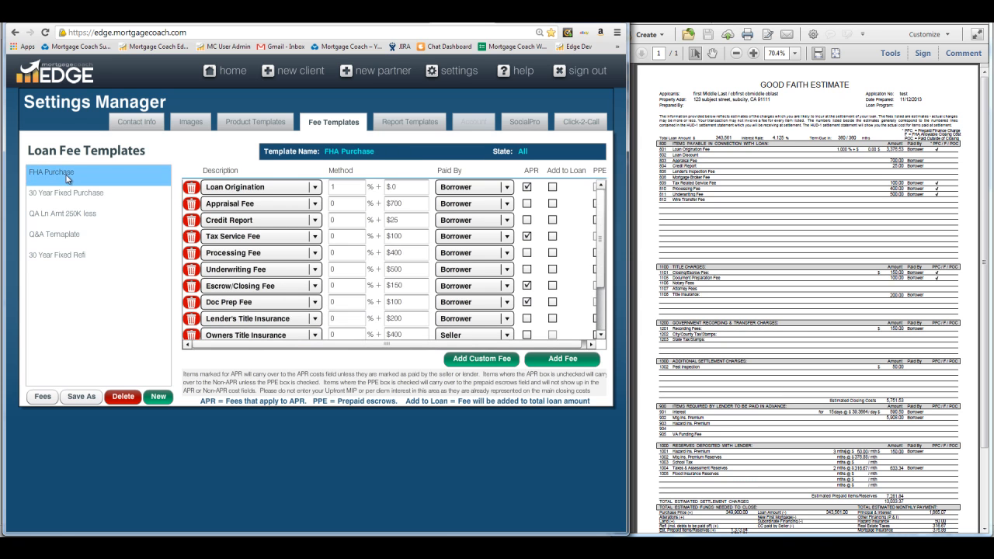